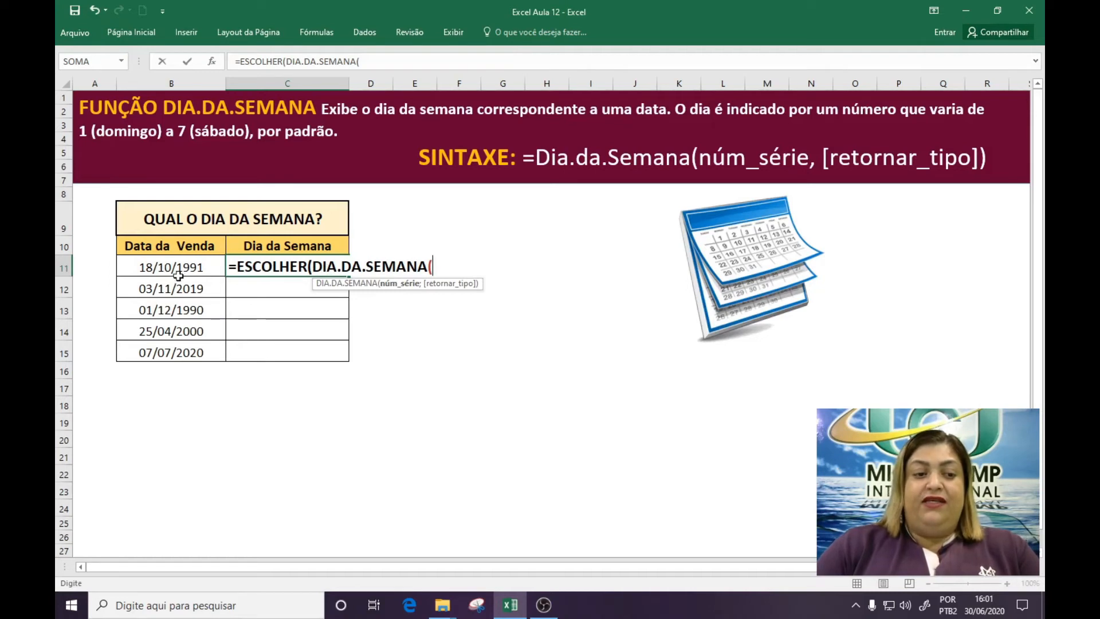
Complete the nested DIA.DA.SEMANA function in C11 with the date in B11, making it the index argument of ESCOLHER.
{"action": "left_click", "coordinate": [185, 269]}
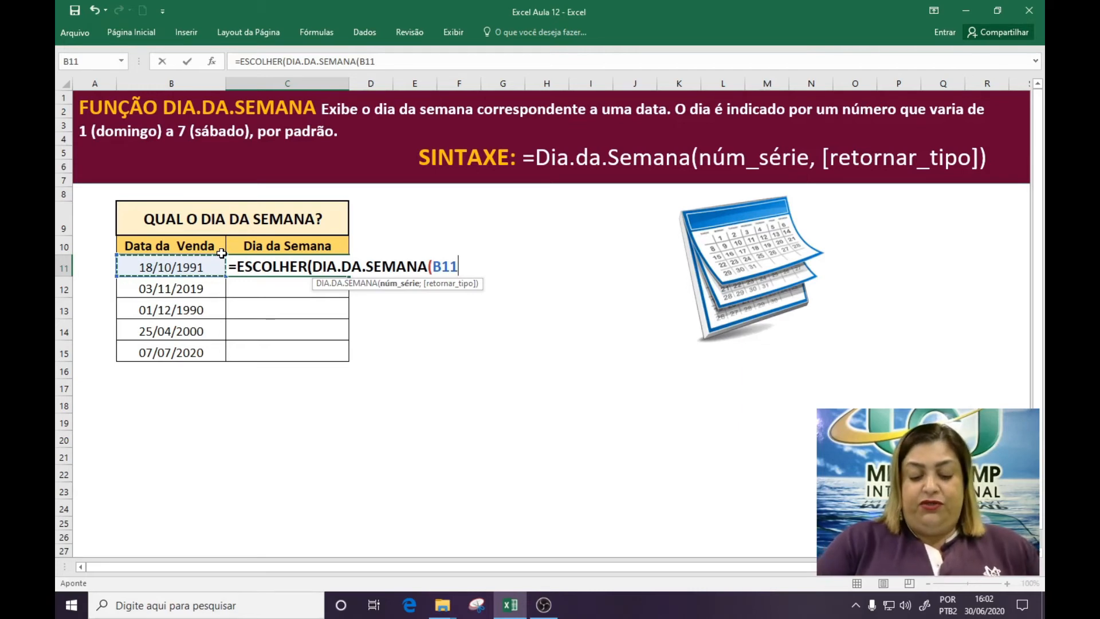
{"action": "type", "text": ")"}
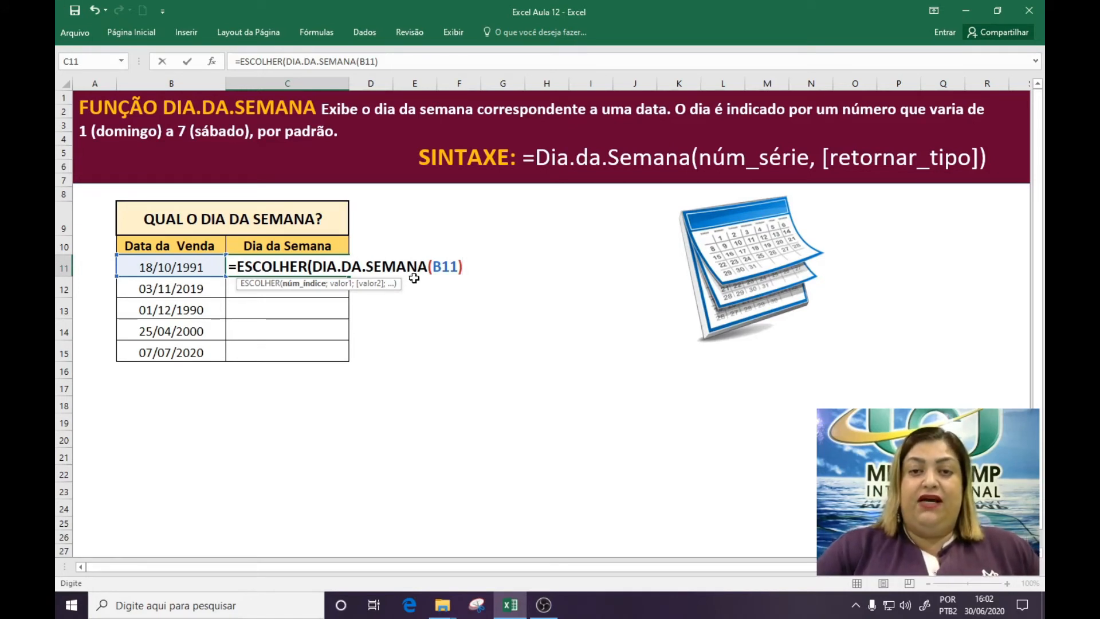
{"action": "type", "text": ";"}
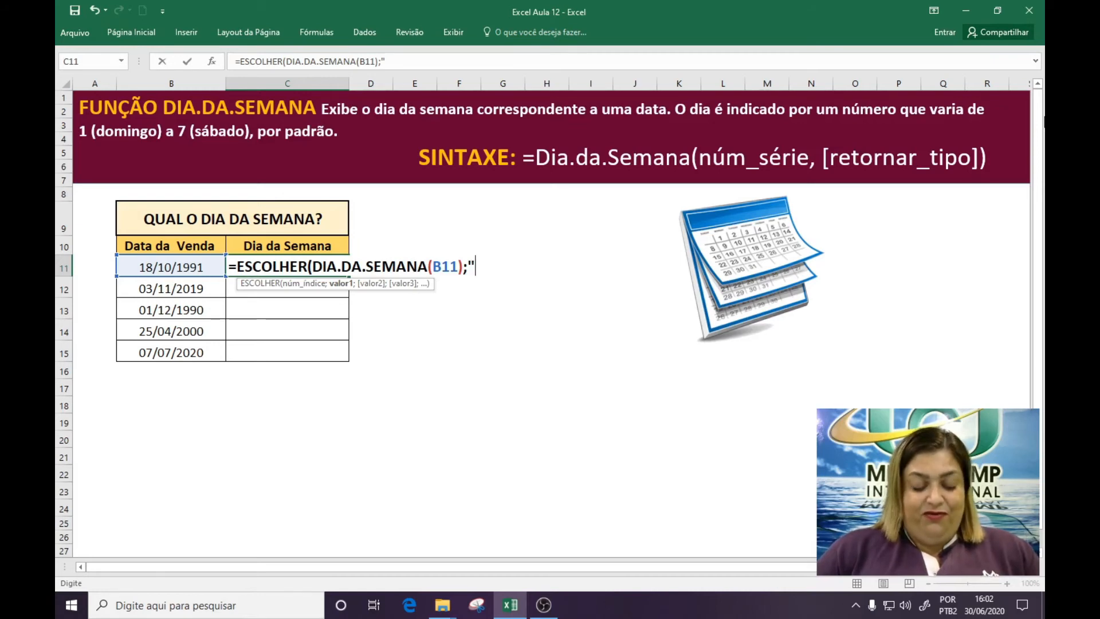
Add "Domingo" as the first value of the ESCOLHER formula in C11.
{"action": "type", "text": "dOMIN"}
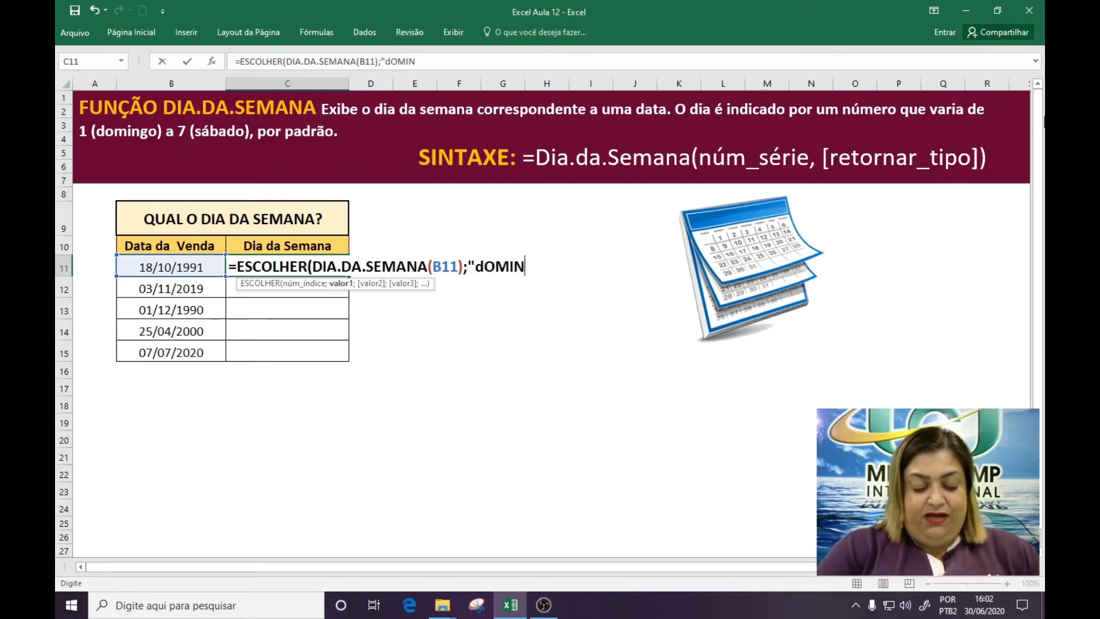
{"action": "type", "text": "GO"}
{"action": "key", "text": "BackSpace"}
{"action": "key", "text": "BackSpace"}
{"action": "key", "text": "BackSpace"}
{"action": "key", "text": "BackSpace"}
{"action": "key", "text": "BackSpace"}
{"action": "key", "text": "BackSpace"}
{"action": "key", "text": "BackSpace"}
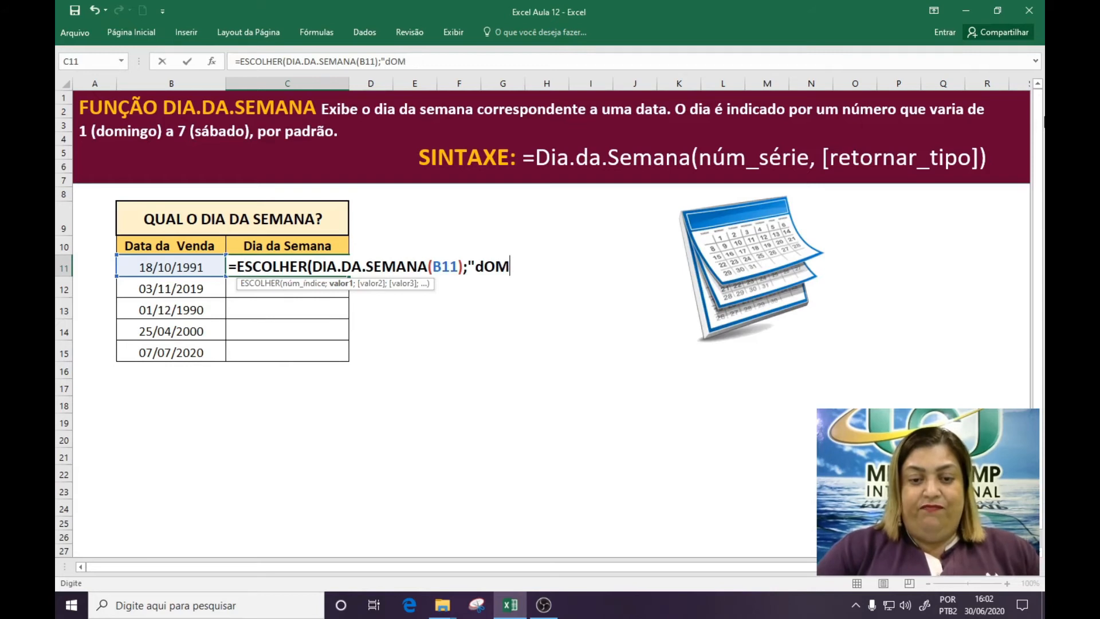
{"action": "type", "text": "D"}
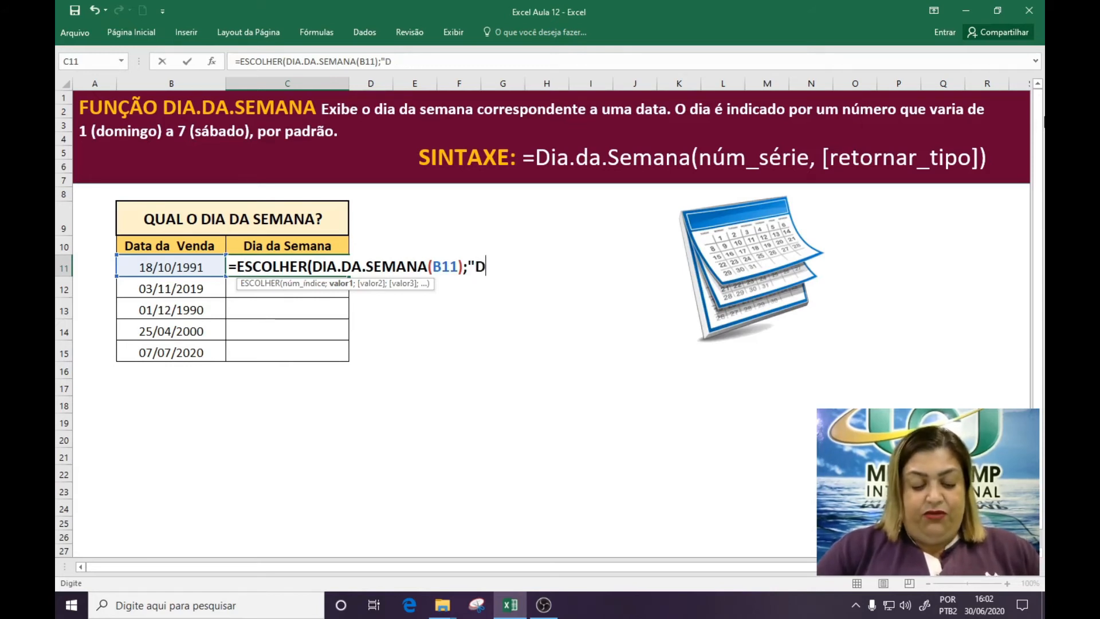
{"action": "type", "text": "oming"}
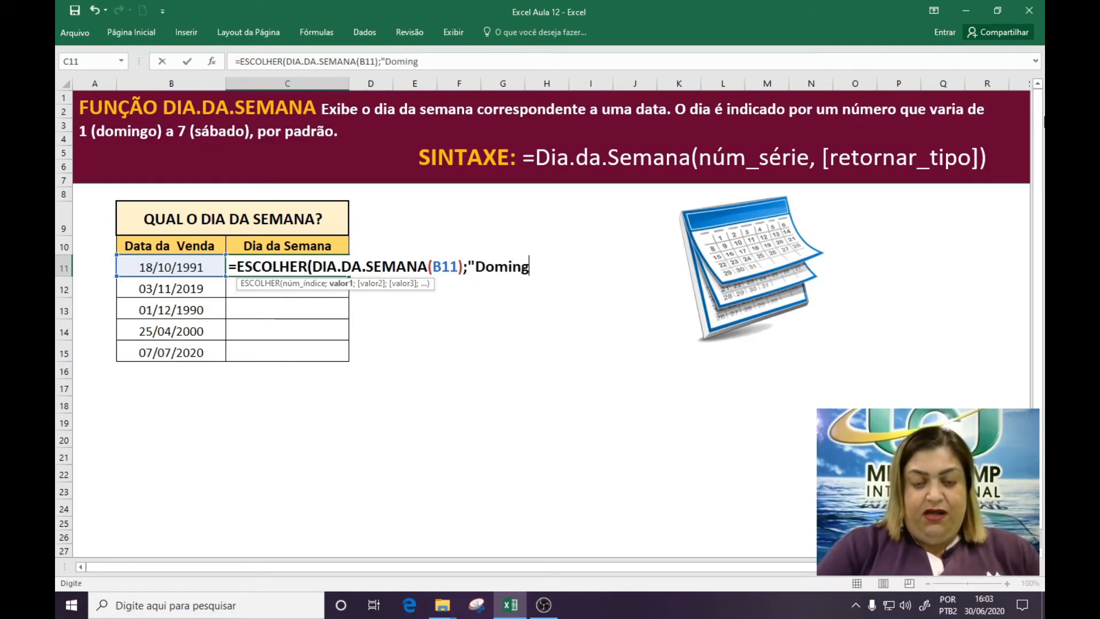
{"action": "type", "text": "o\""}
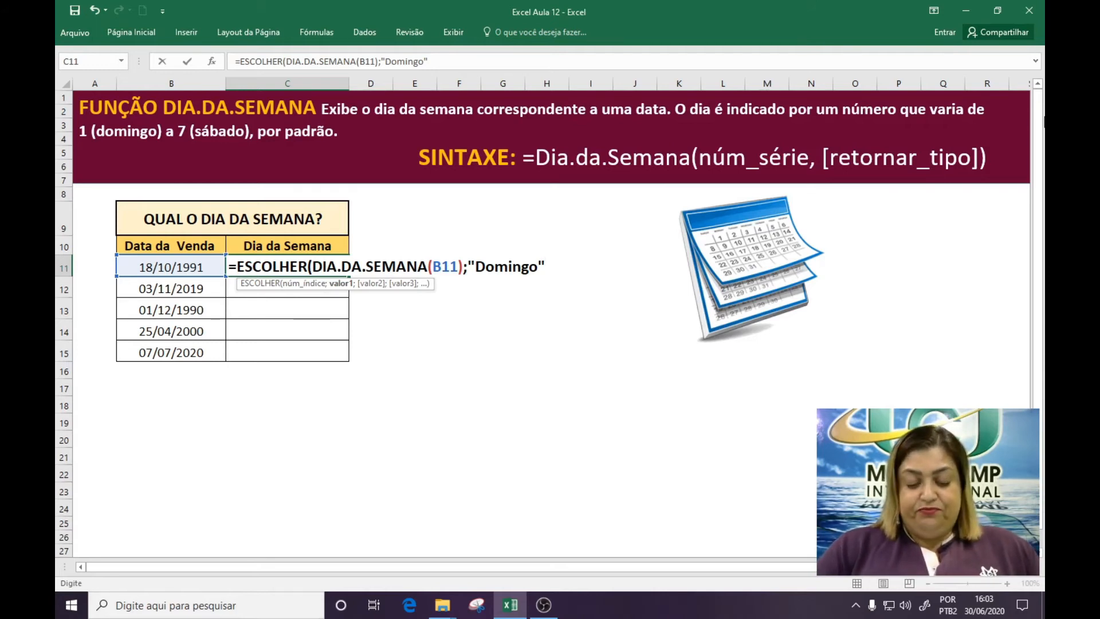
Add "Segunda-feira", "Terça-feira" and "Quarta-feira" as the second to fourth values of the ESCOLHER formula.
{"action": "type", "text": ";\"Segunda-fe"}
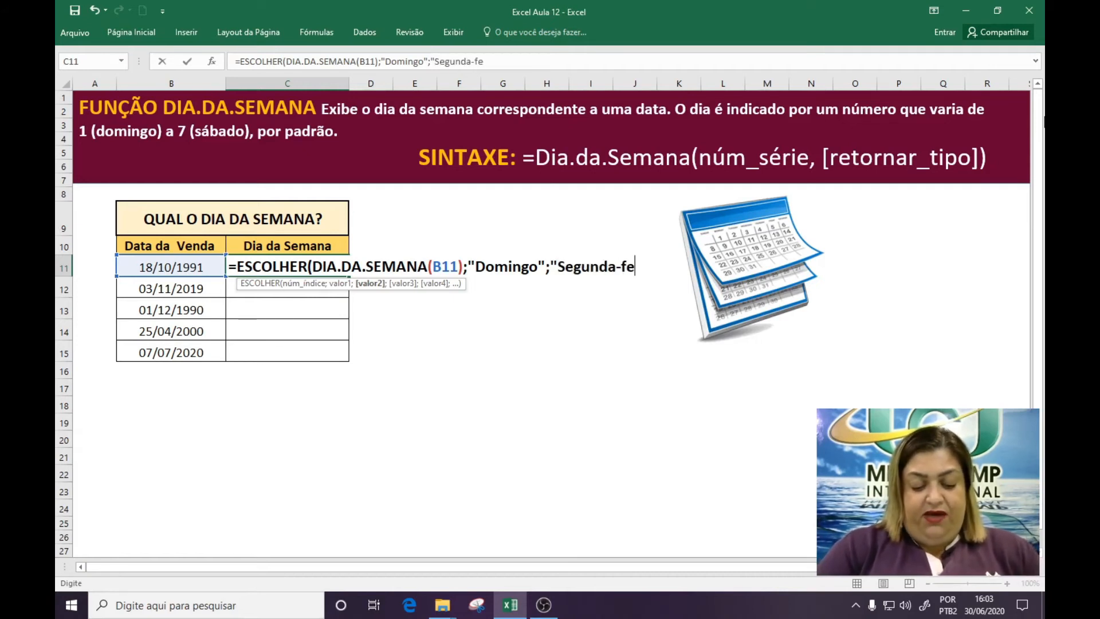
{"action": "type", "text": "ira\";"}
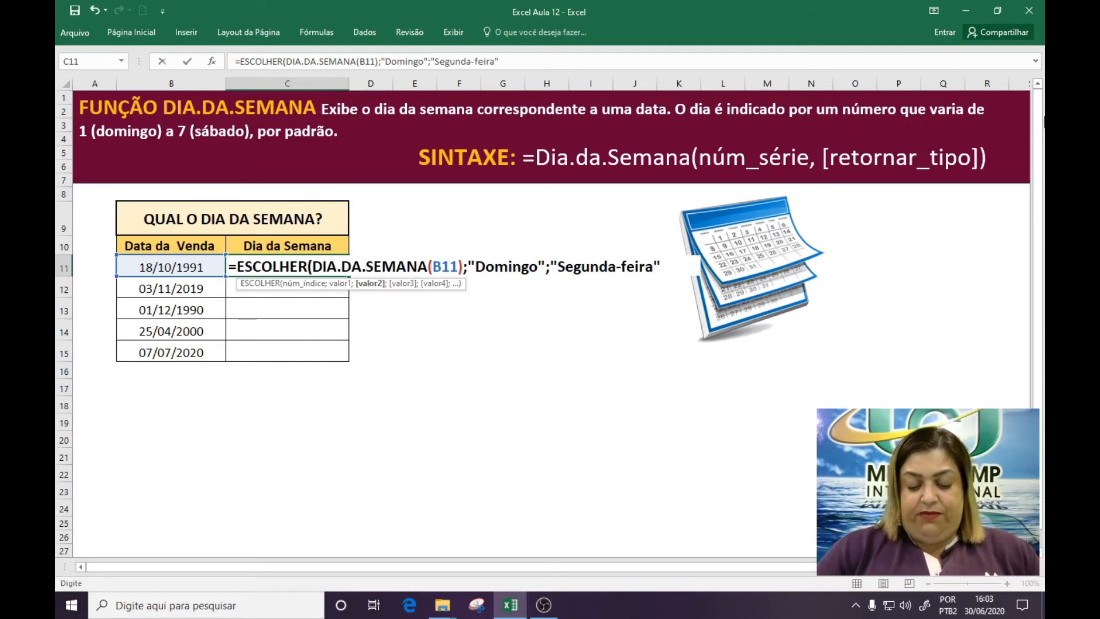
{"action": "type", "text": "\"Terça-feira\""}
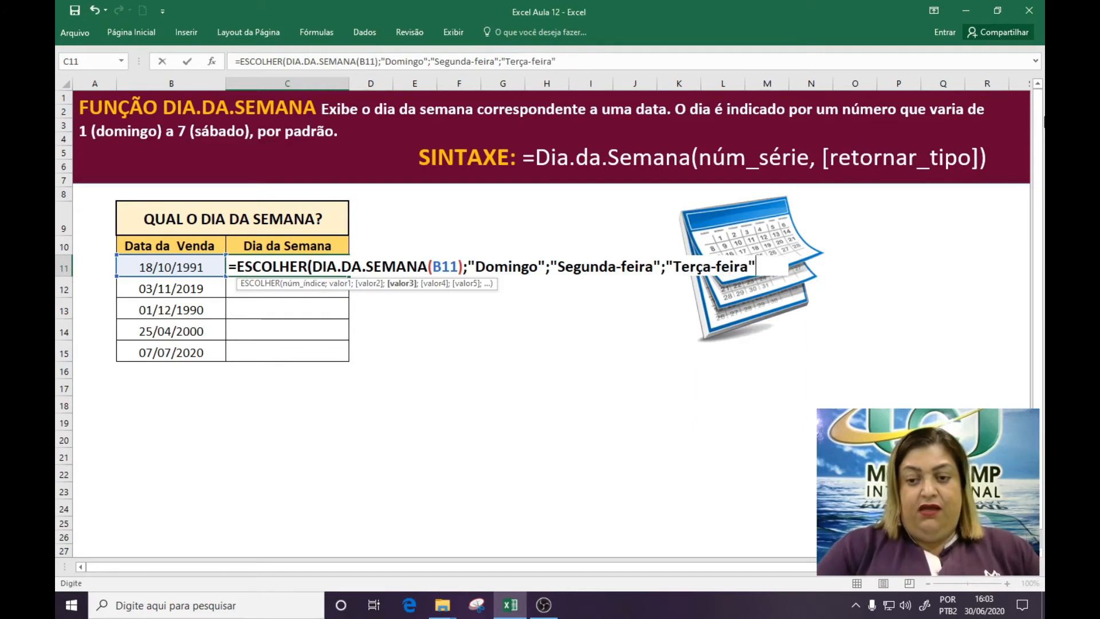
{"action": "type", "text": ";"}
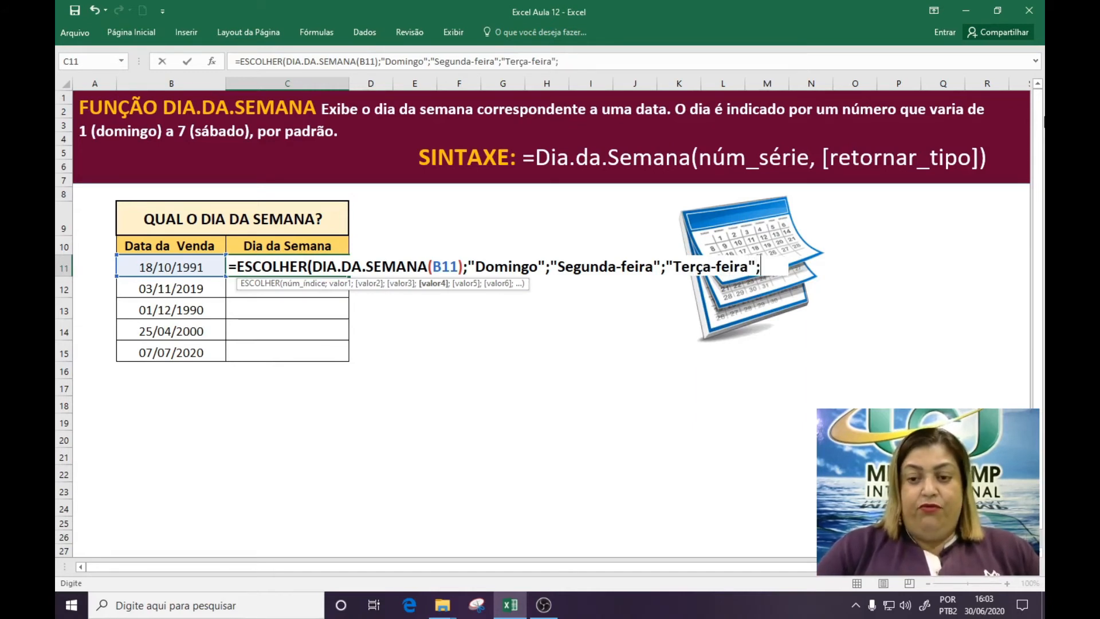
{"action": "type", "text": "\"Quar"}
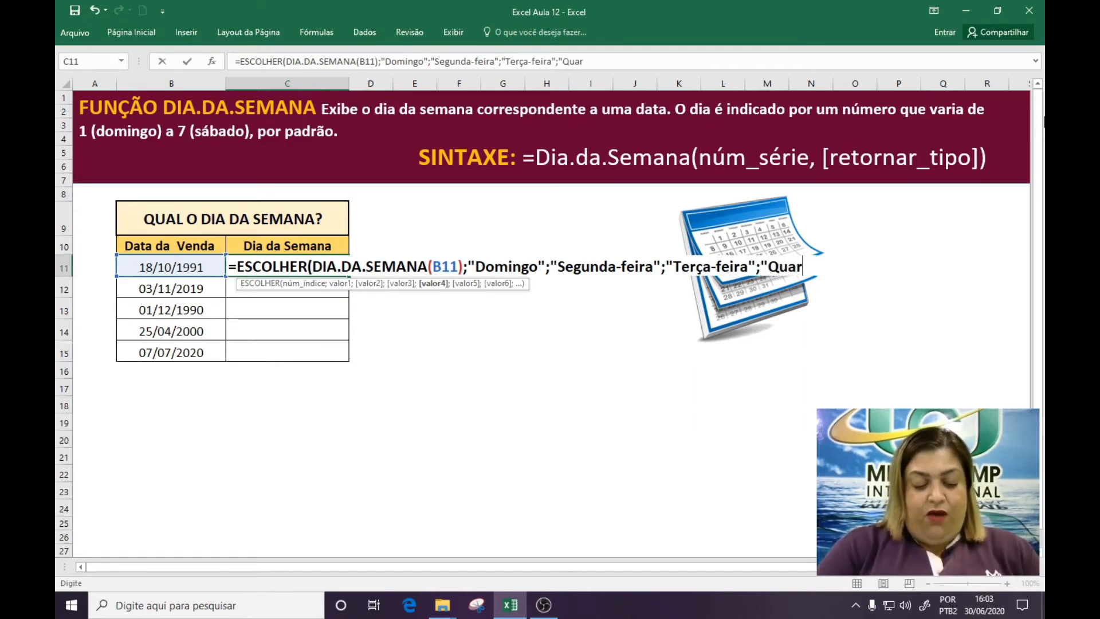
{"action": "type", "text": "ta-feira\";\""}
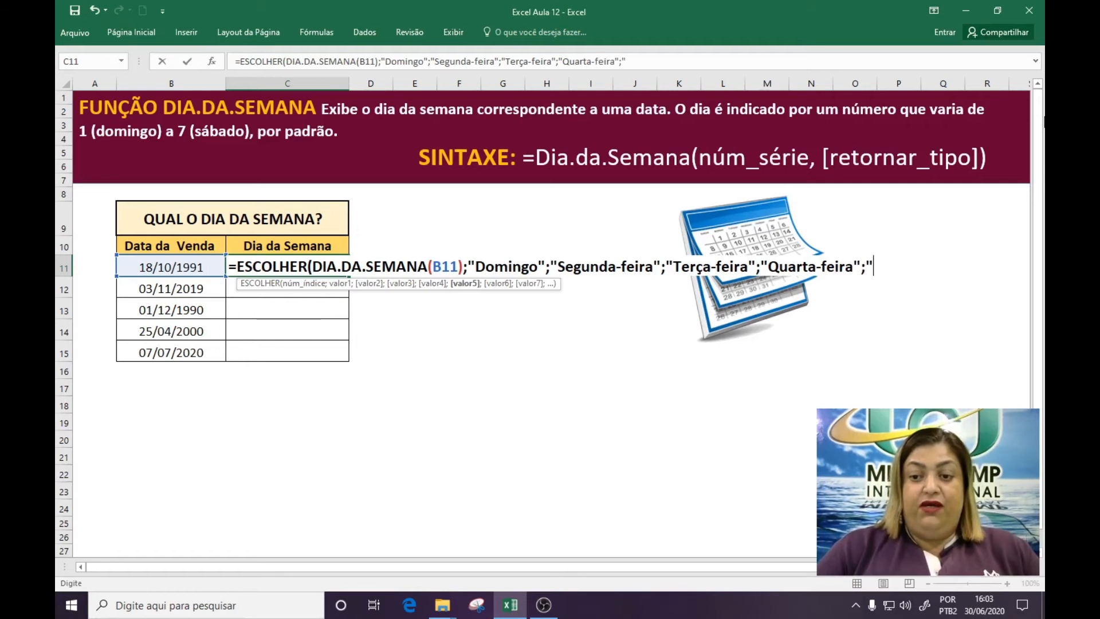
Add "Quinta-feira", "Sexta-feira" and "Sábado" as the last three values and enter the completed formula in C11.
{"action": "type", "text": "Quinta-feira\""}
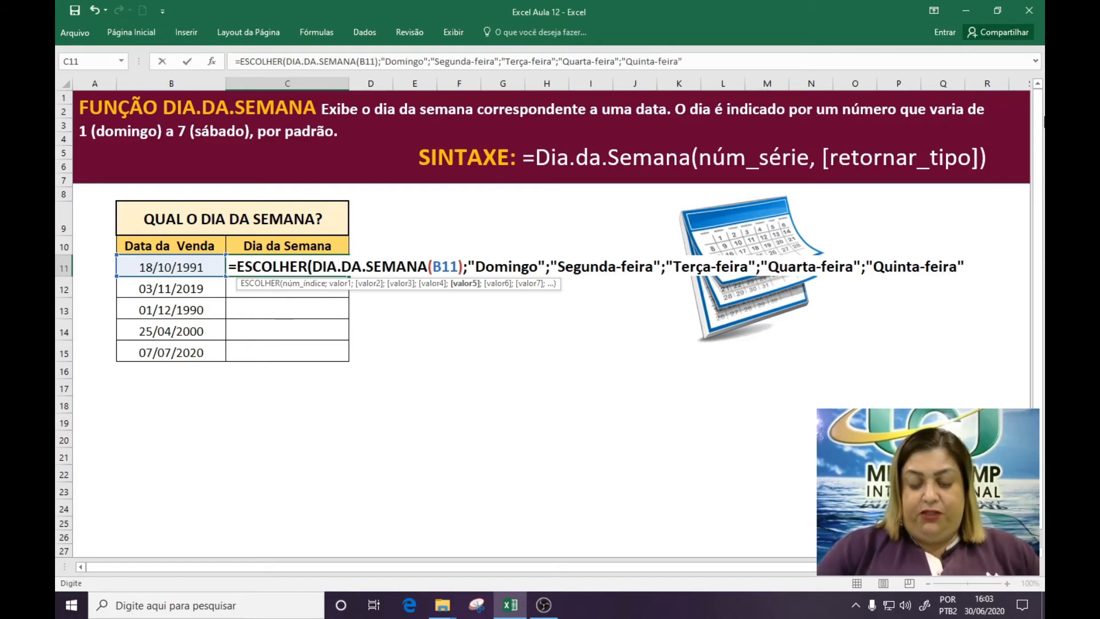
{"action": "type", "text": ";\""}
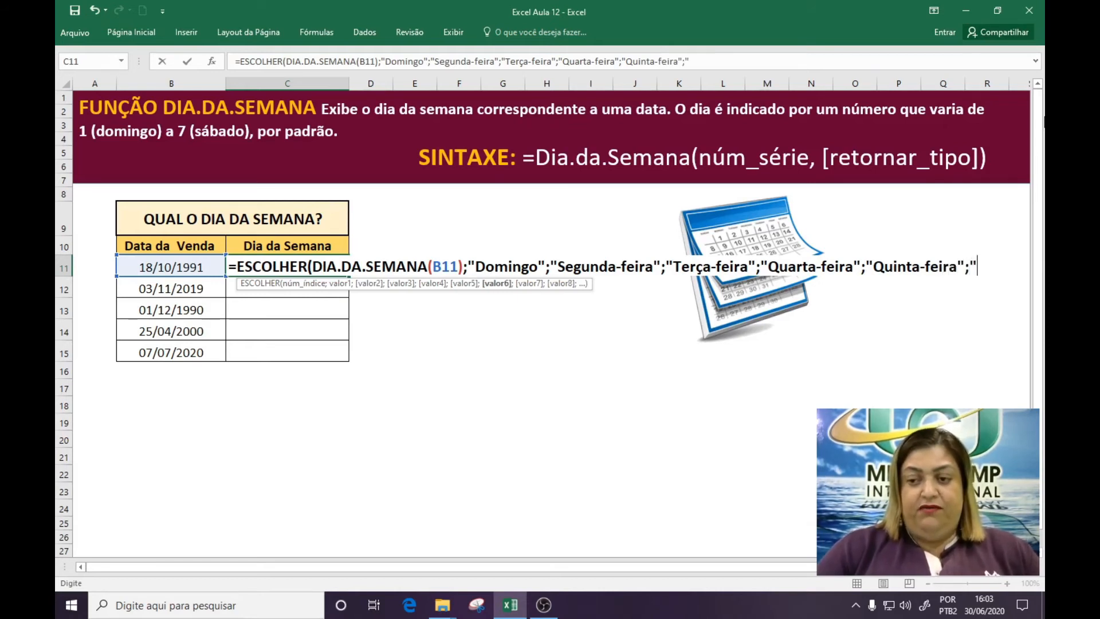
{"action": "type", "text": "Sexta-feira\""}
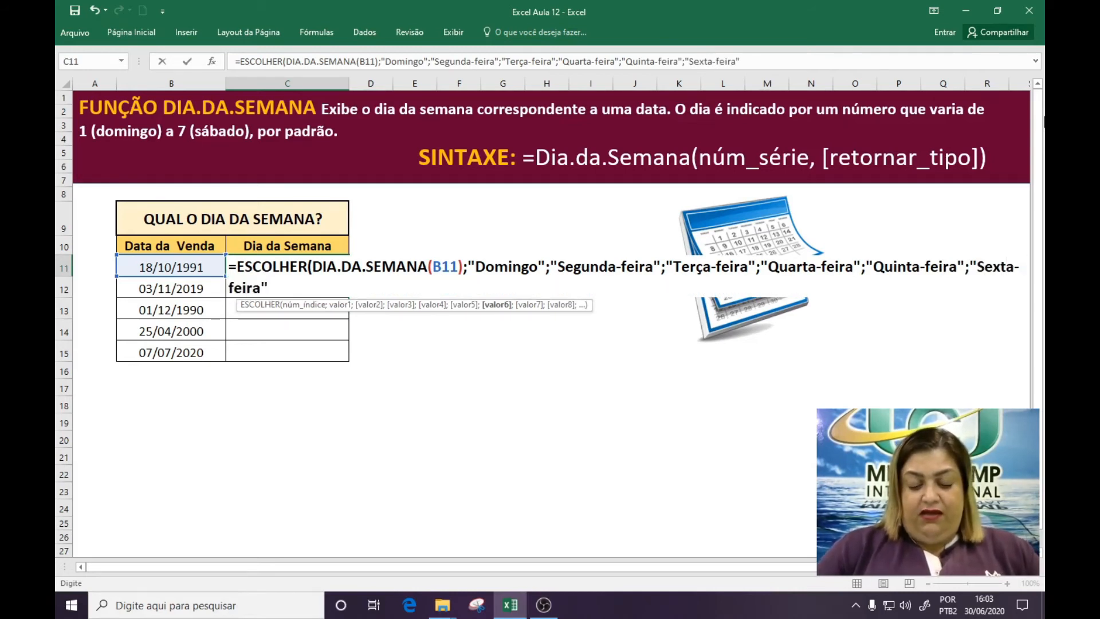
{"action": "type", "text": ";"}
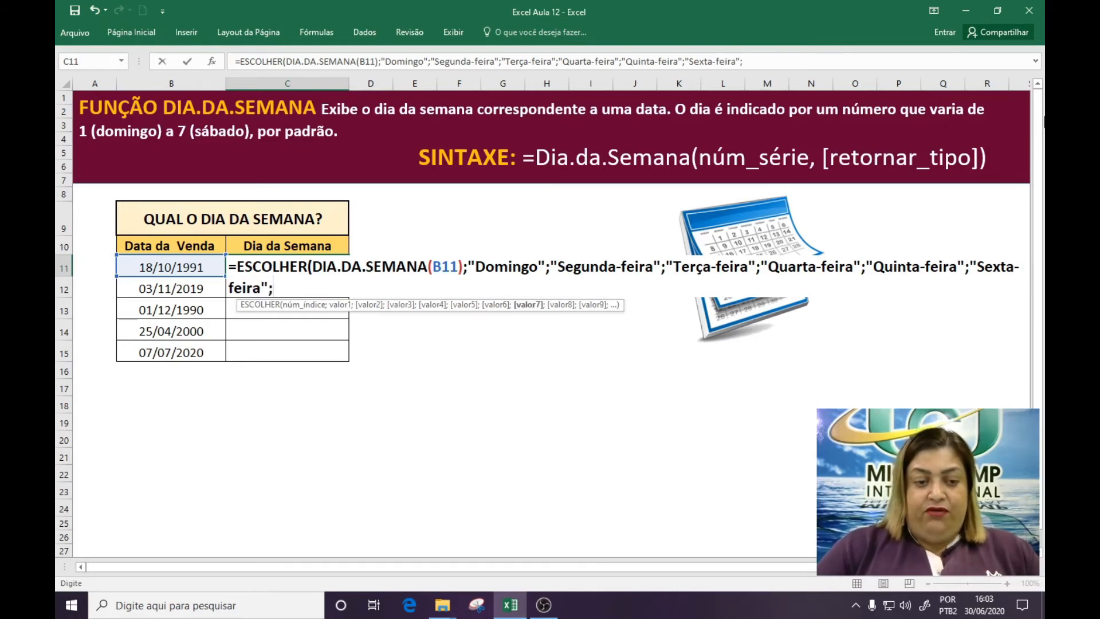
{"action": "type", "text": "\"Sábado"}
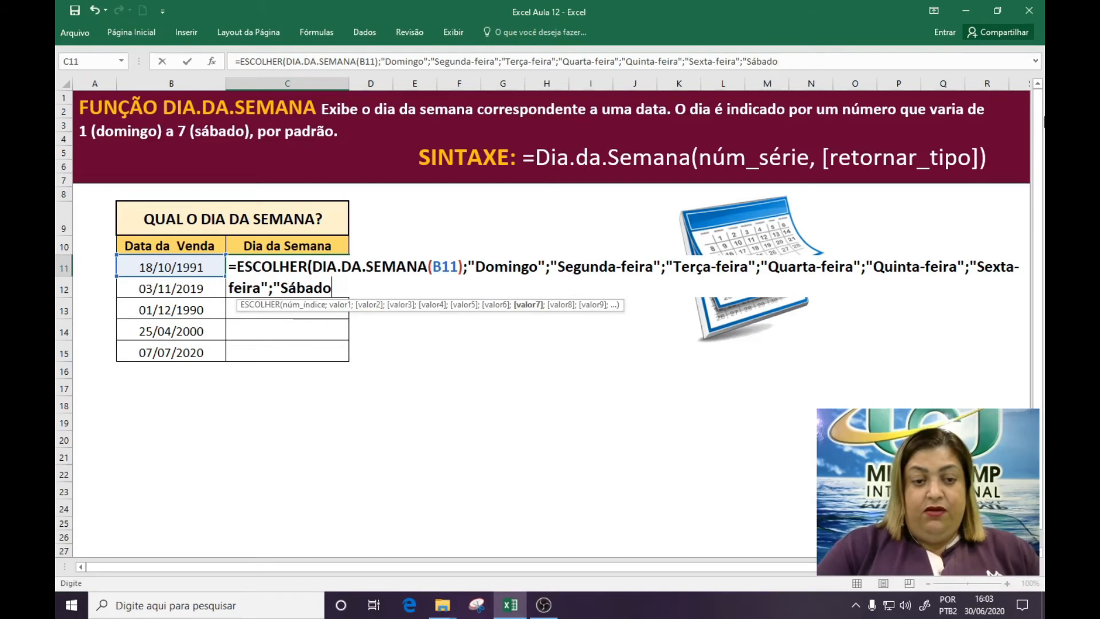
{"action": "type", "text": "\")"}
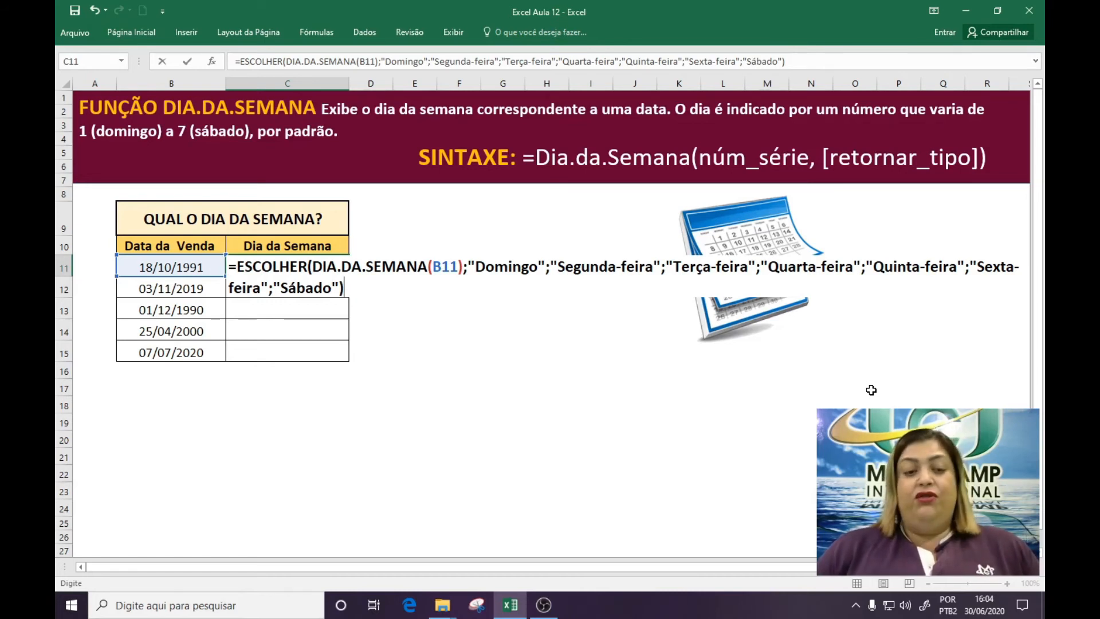
{"action": "key", "text": "Return"}
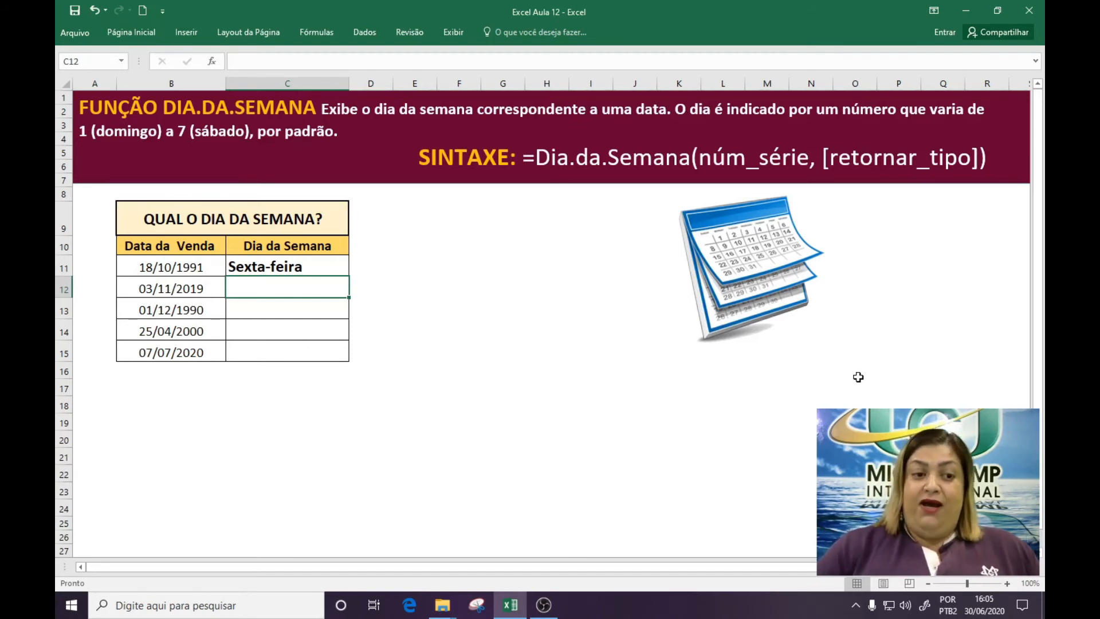
Change the sale date in B11 to 07/07/2020 to test the weekday formula.
{"action": "left_click", "coordinate": [155, 265]}
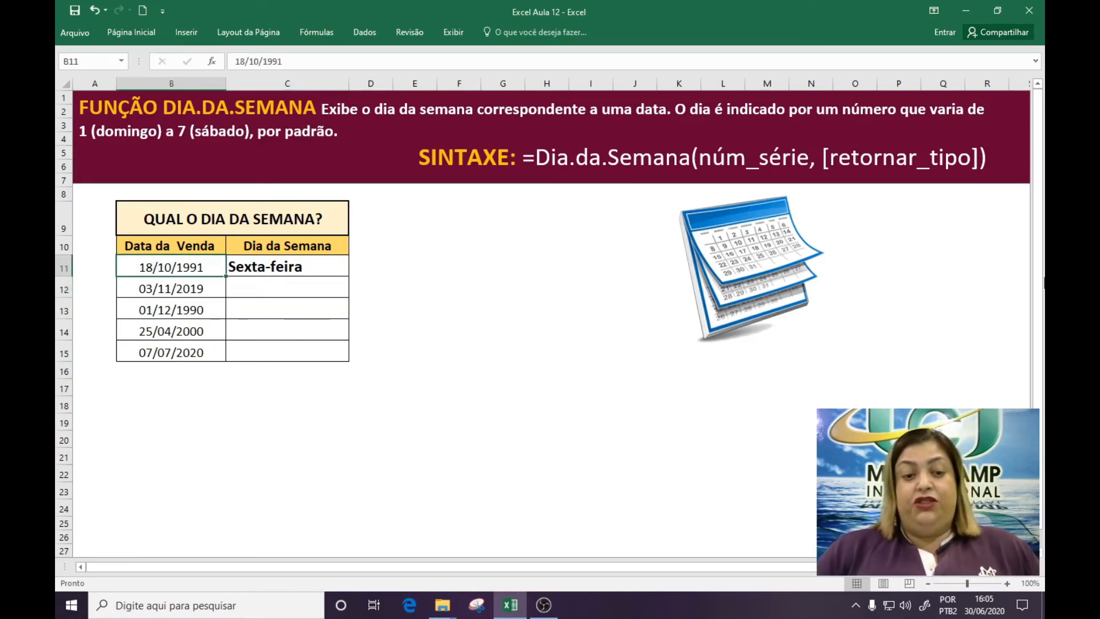
{"action": "type", "text": "0"}
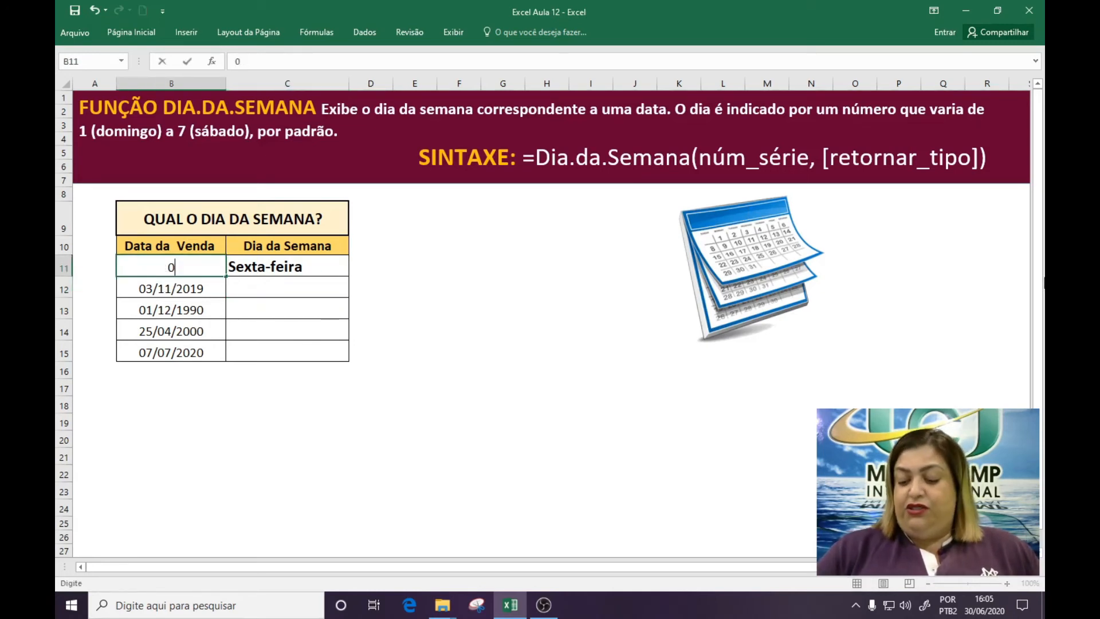
{"action": "type", "text": "7/07/2020"}
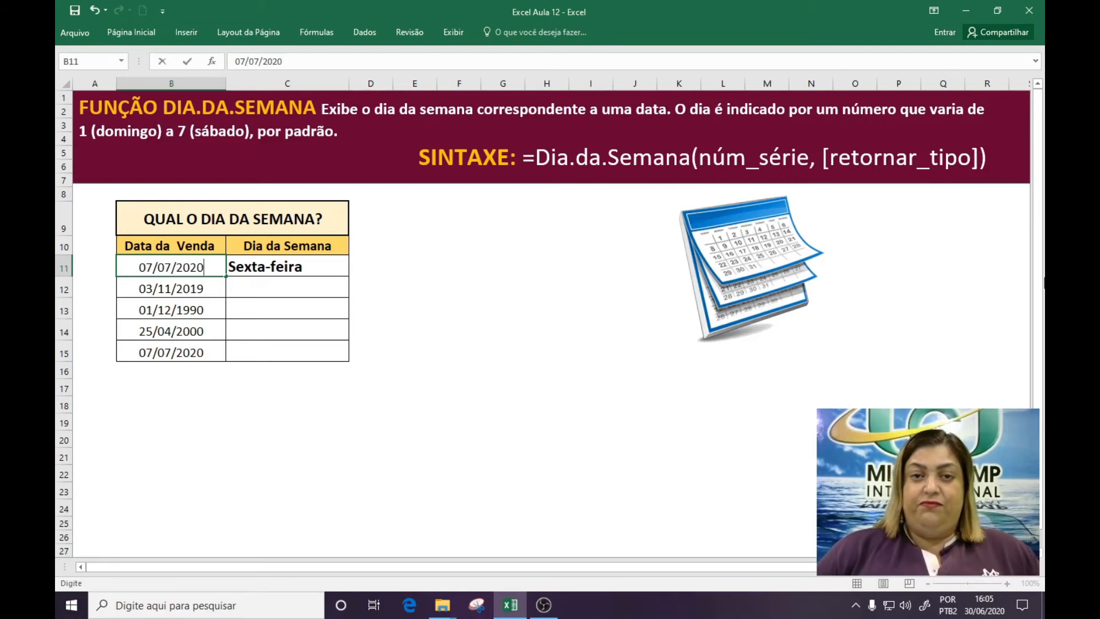
{"action": "key", "text": "Return"}
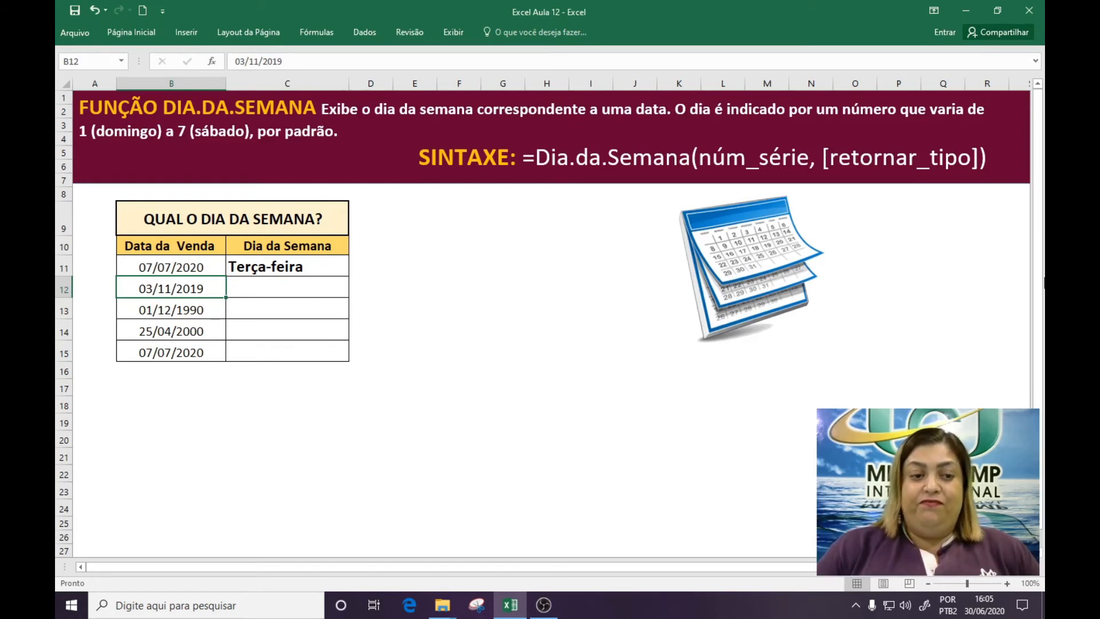
Set the sale date in B11 to 18/10/1975.
{"action": "key", "text": "Up"}
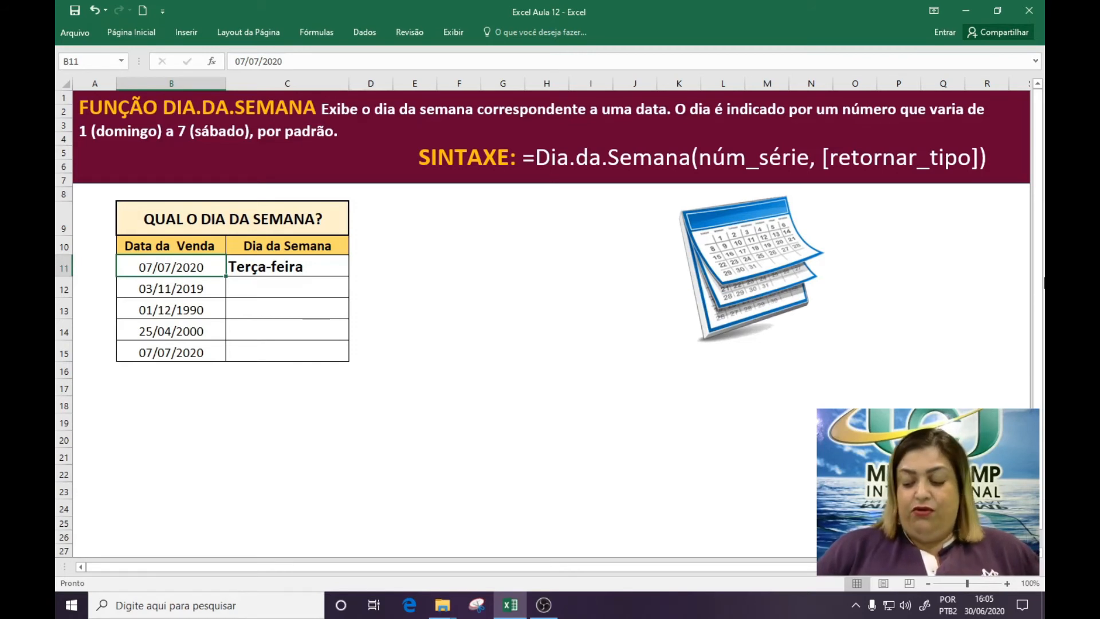
{"action": "type", "text": "18"}
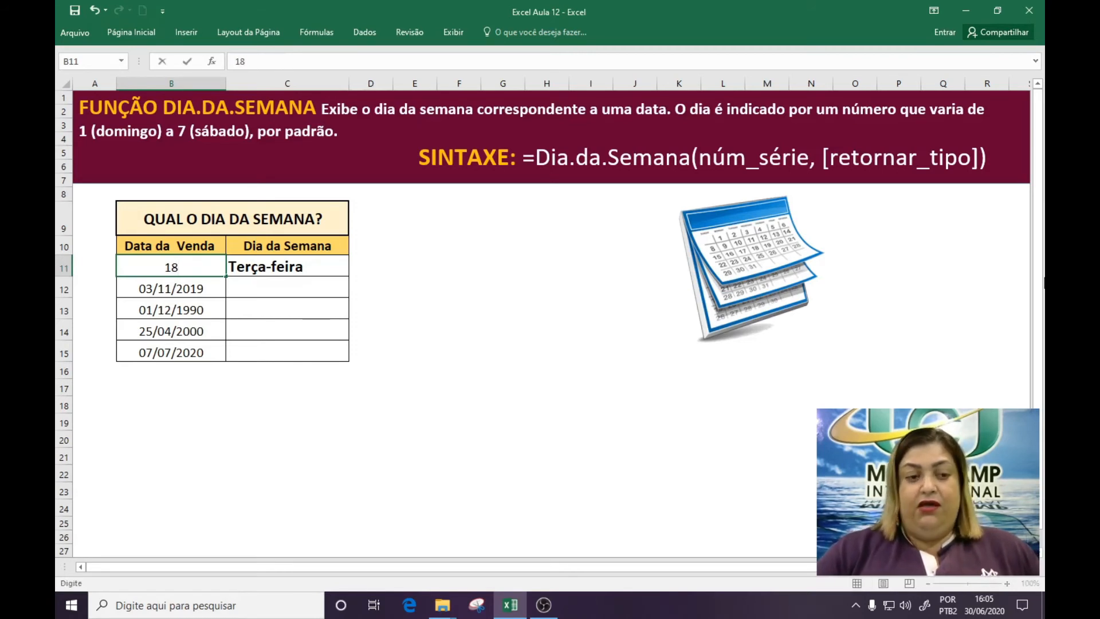
{"action": "type", "text": "/10"}
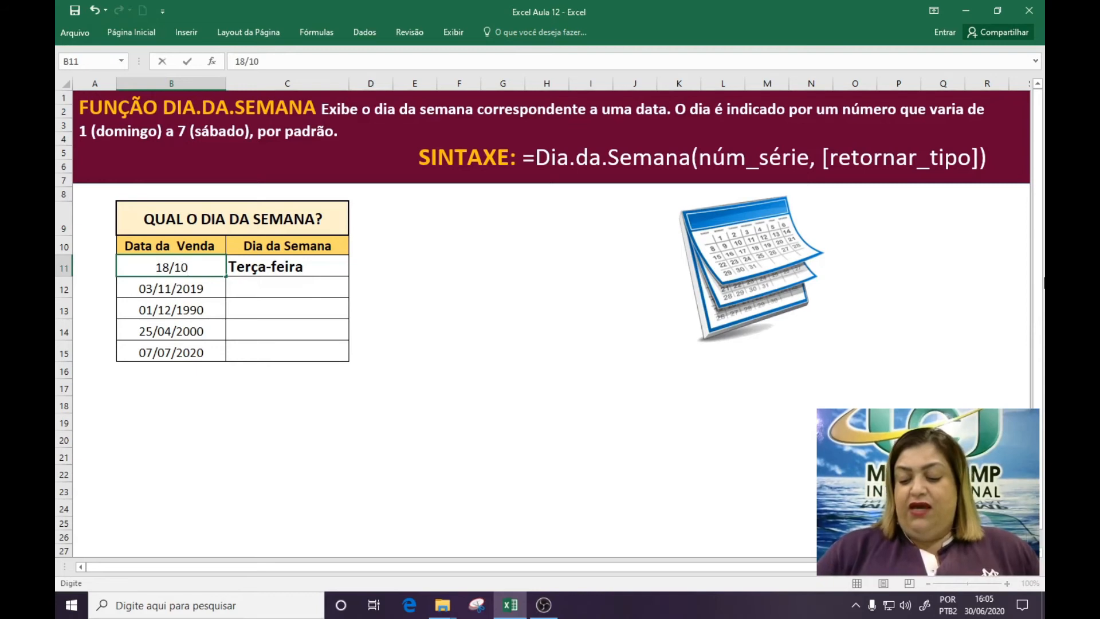
{"action": "type", "text": "/19*7"}
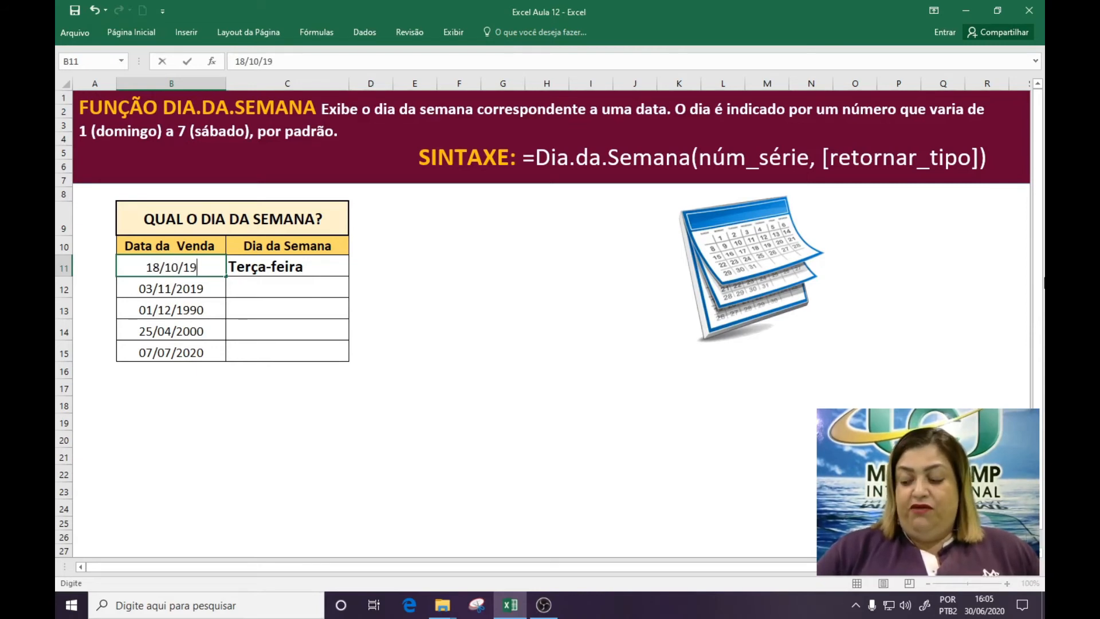
{"action": "key", "text": "BackSpace"}
{"action": "key", "text": "BackSpace"}
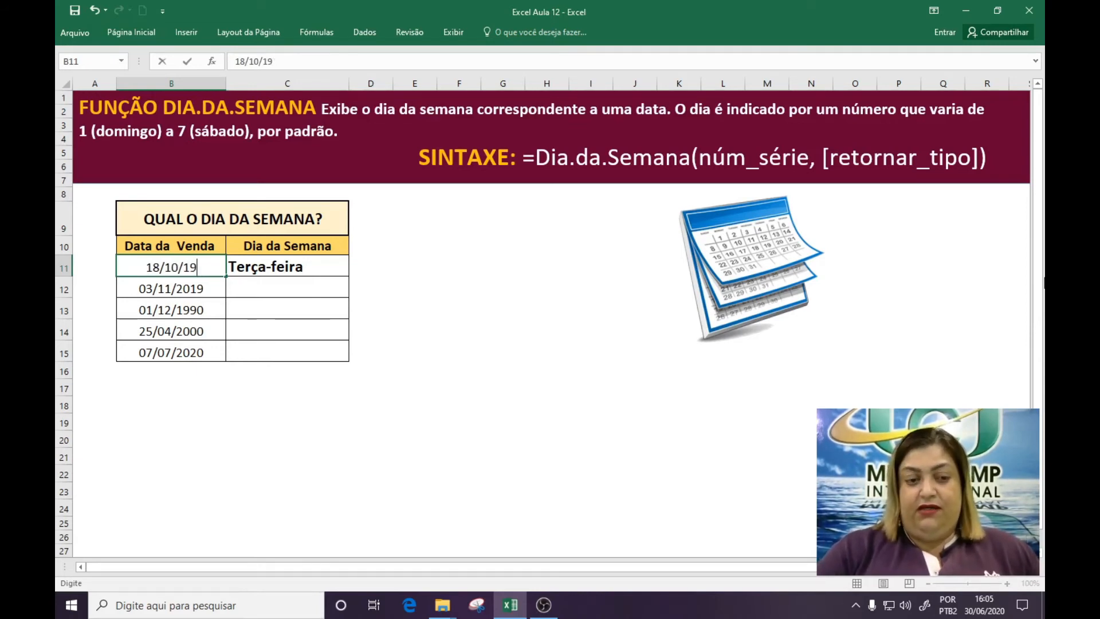
{"action": "type", "text": "75"}
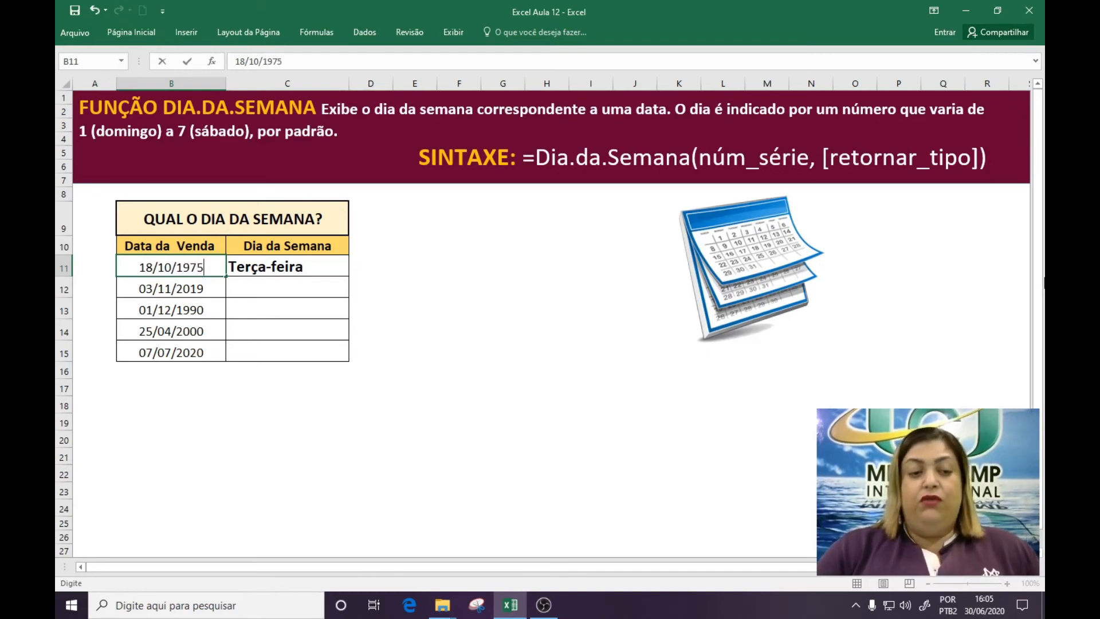
{"action": "key", "text": "Return"}
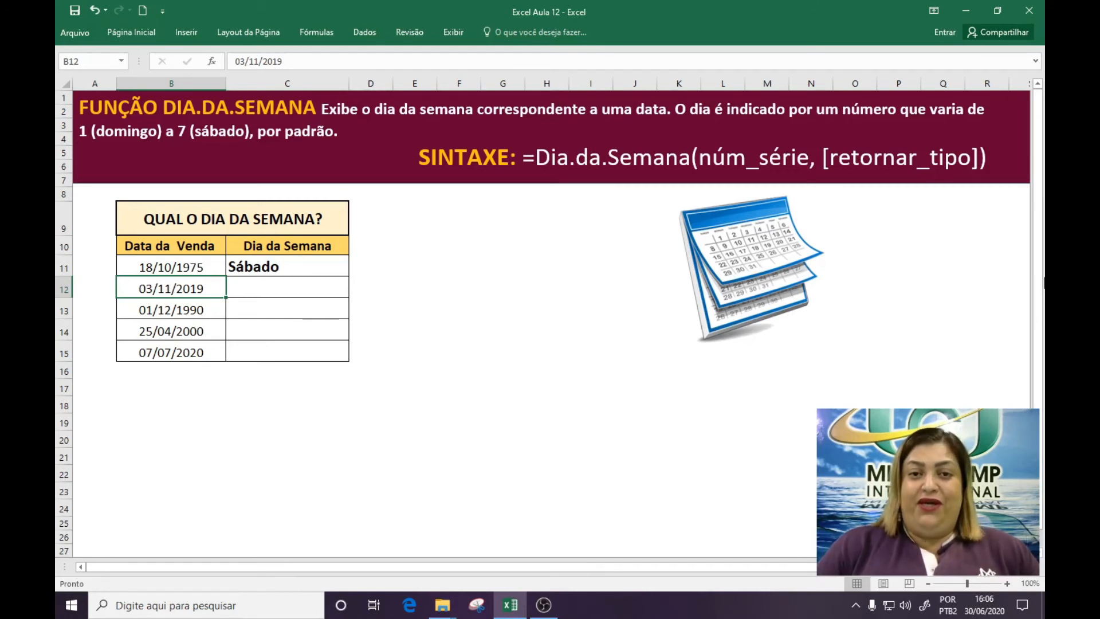
Copy the weekday formula from C11 down through C15 for the remaining sale dates.
{"action": "left_click", "coordinate": [266, 266]}
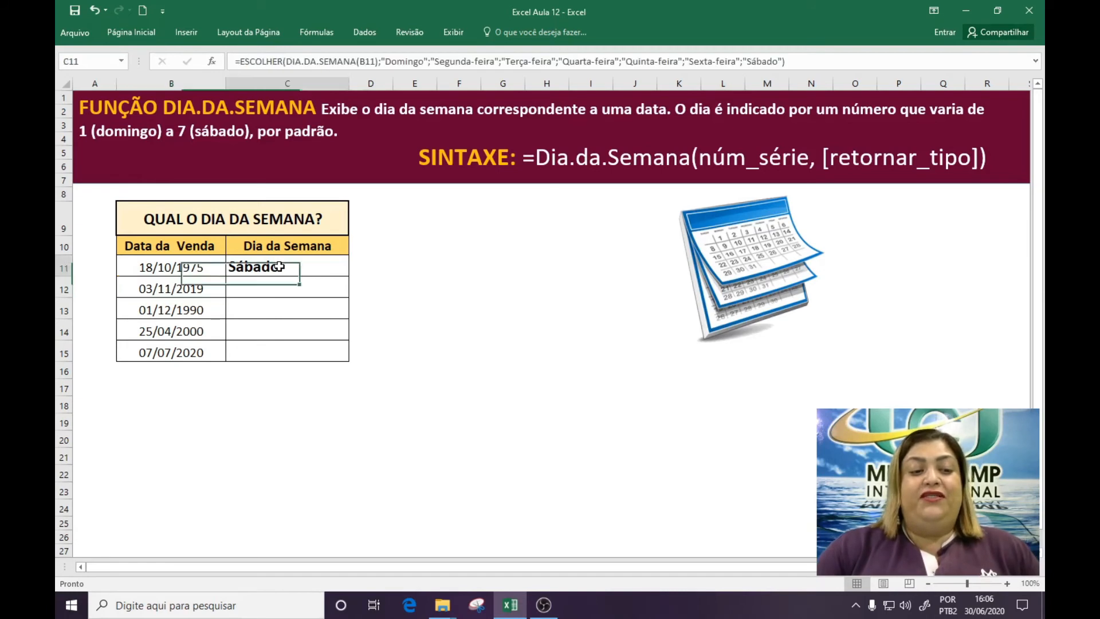
{"action": "left_click_drag", "start_coordinate": [349, 277], "coordinate": [342, 360]}
{"action": "left_click", "coordinate": [378, 335]}
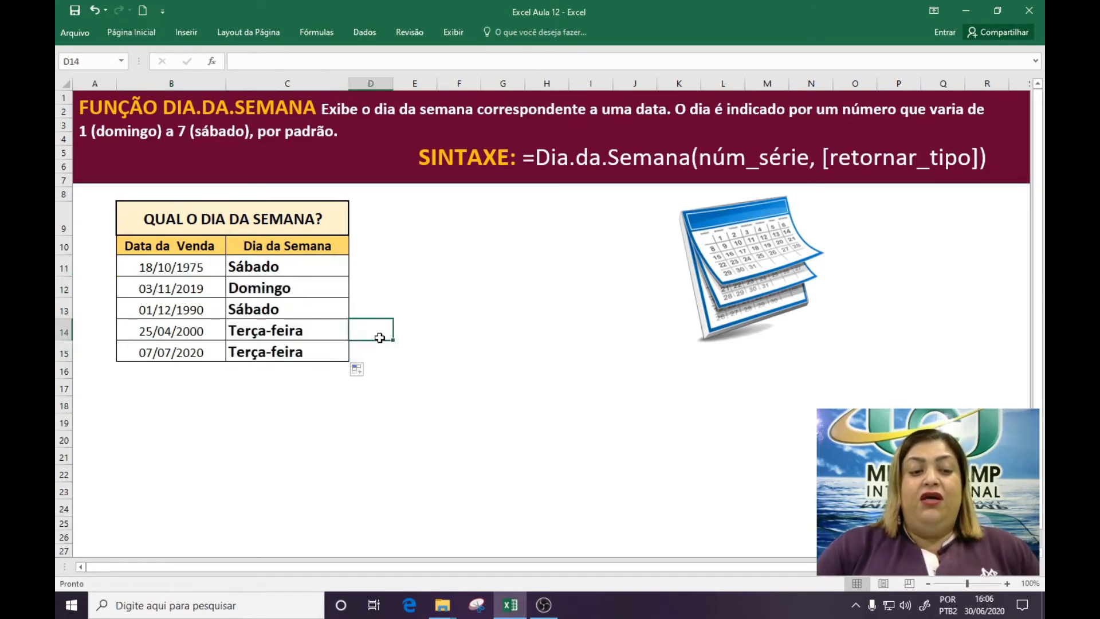
{"action": "left_click", "coordinate": [194, 337]}
{"action": "left_click", "coordinate": [175, 353]}
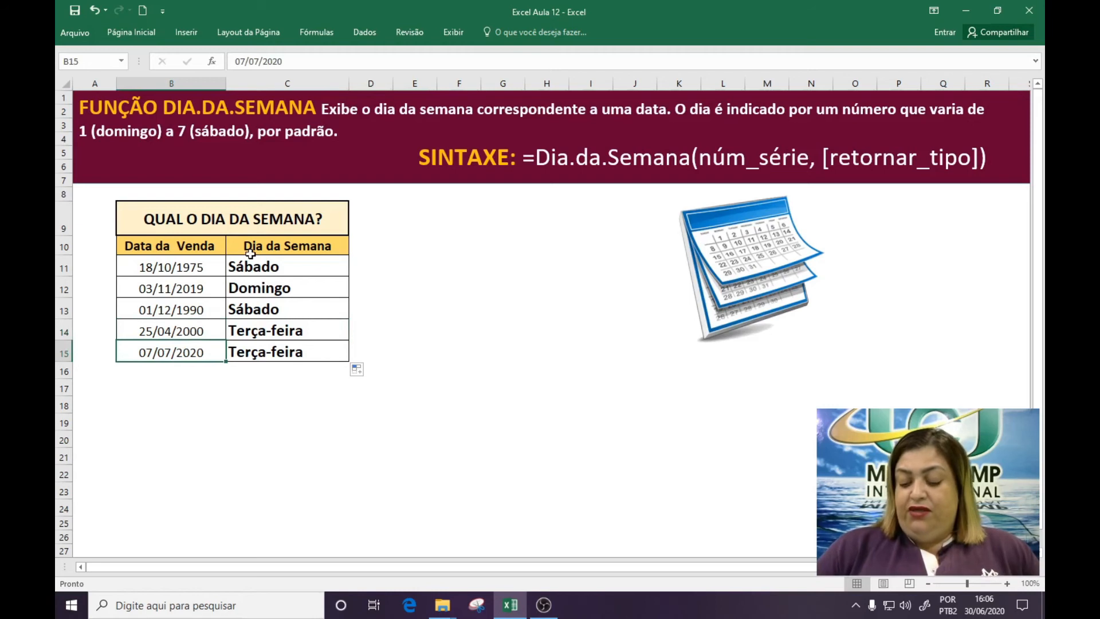
Set the sale date in B15 to 15/04/1988.
{"action": "type", "text": "15/"}
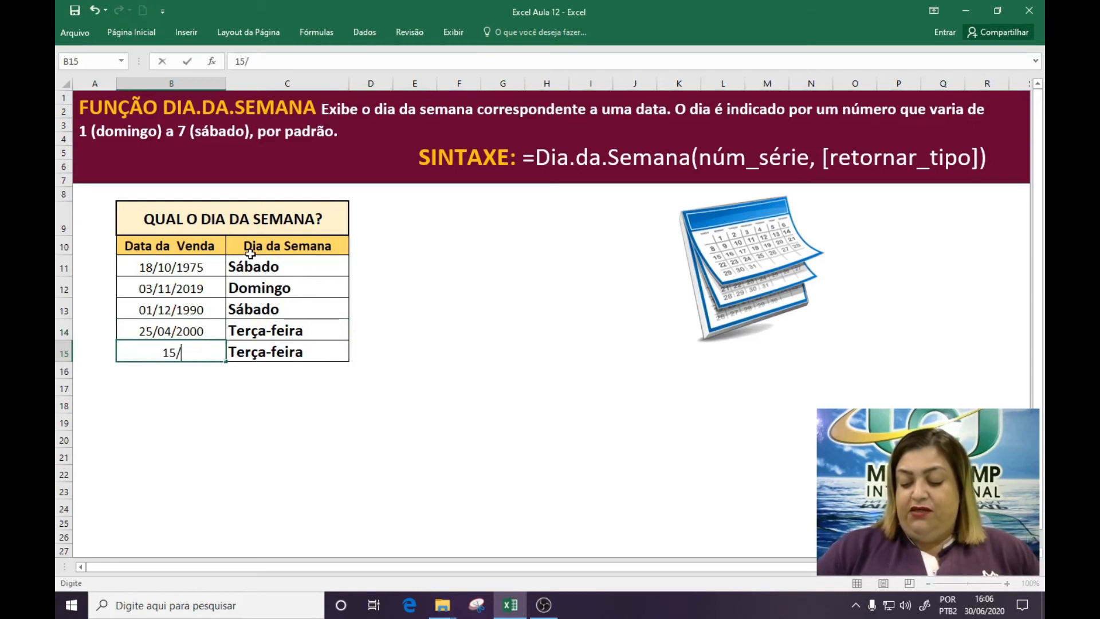
{"action": "type", "text": "04"}
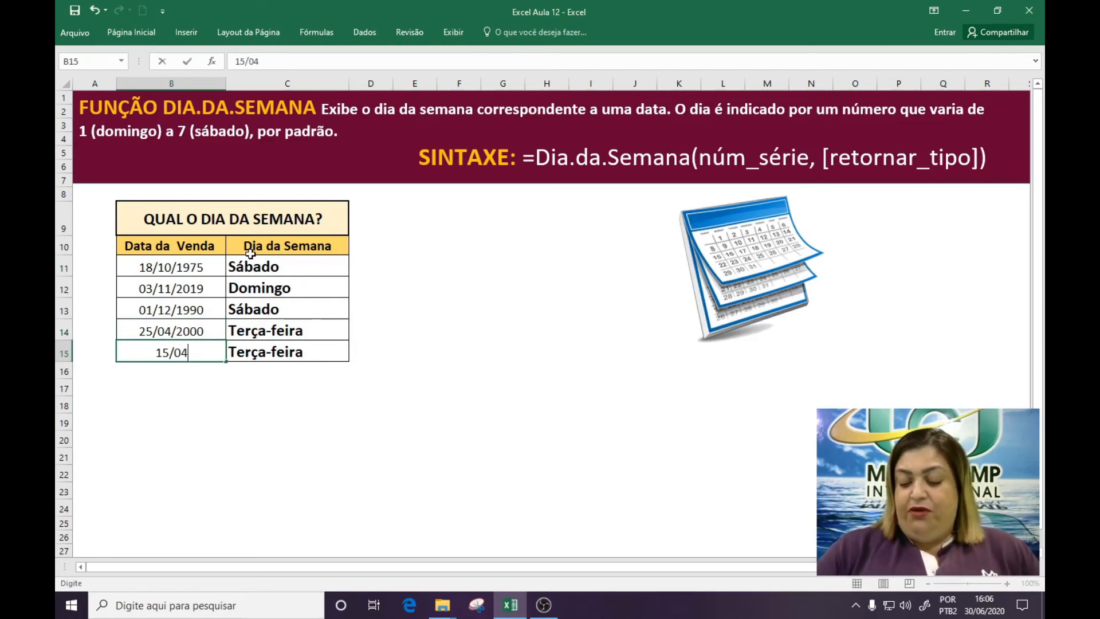
{"action": "type", "text": "/1988"}
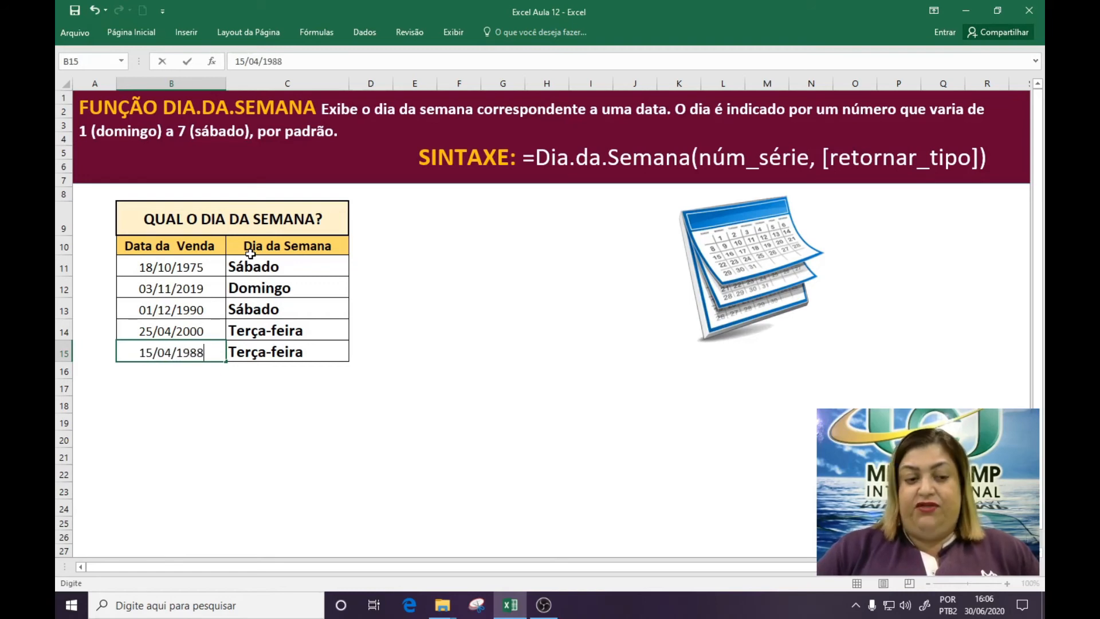
{"action": "key", "text": "Return"}
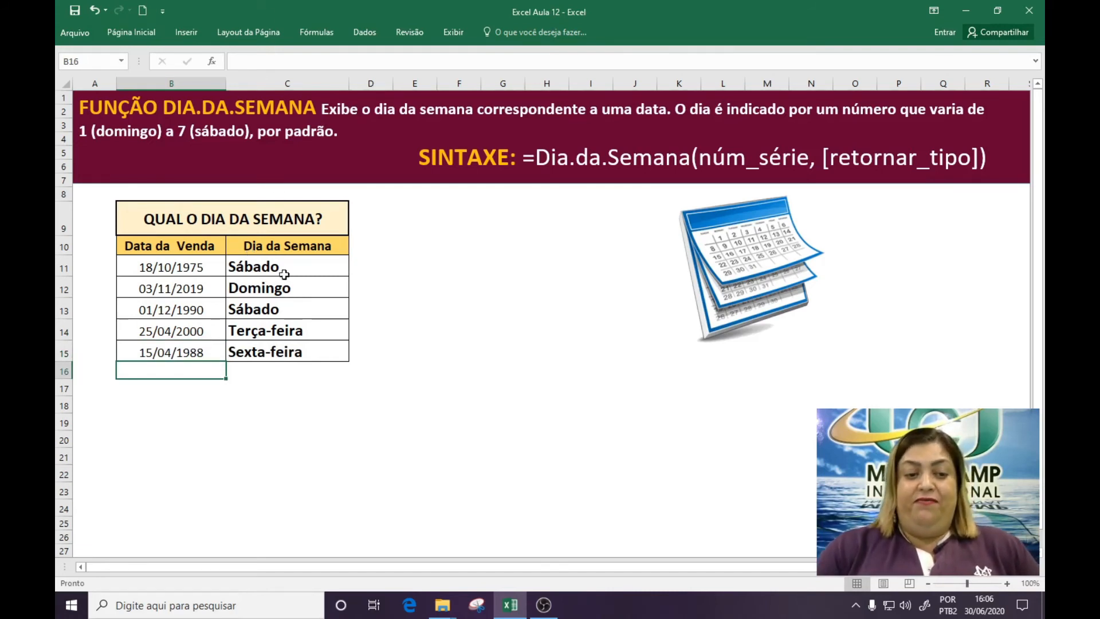
Open the ESCOLHER formula in C11 to review its structure, leaving it unchanged.
{"action": "left_click", "coordinate": [283, 272]}
{"action": "double_click", "coordinate": [283, 272]}
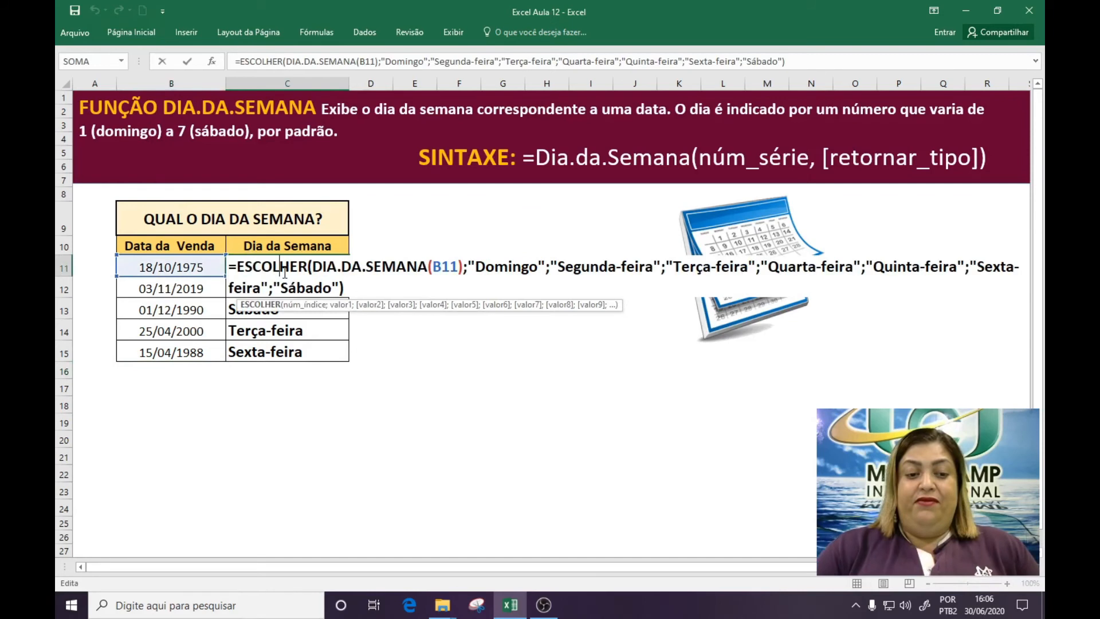
{"action": "left_click", "coordinate": [359, 288]}
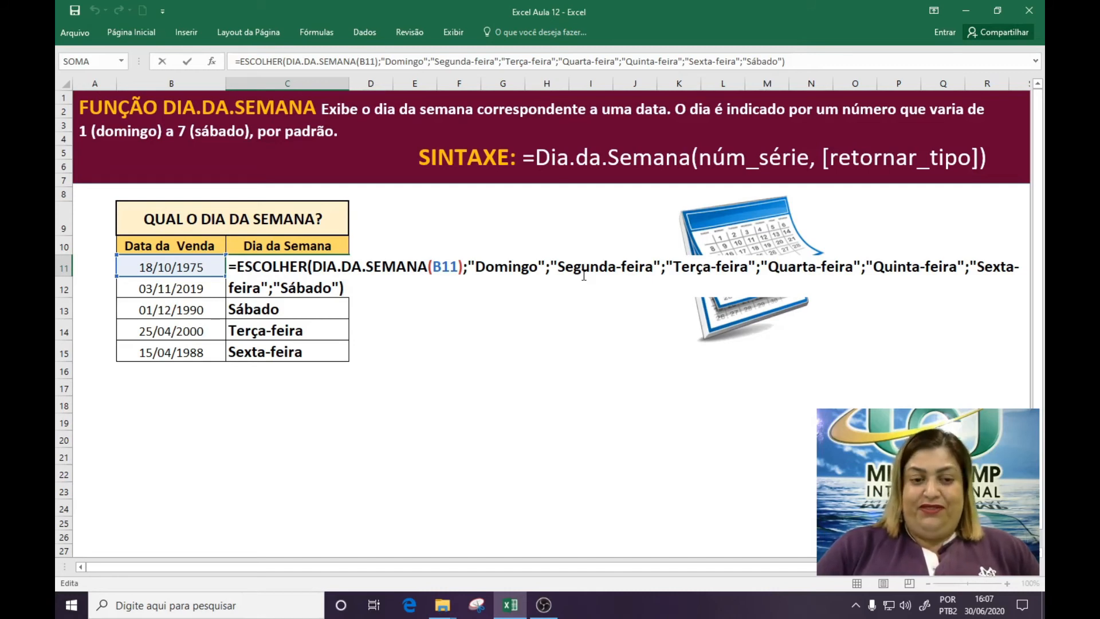
{"action": "key", "text": "Return"}
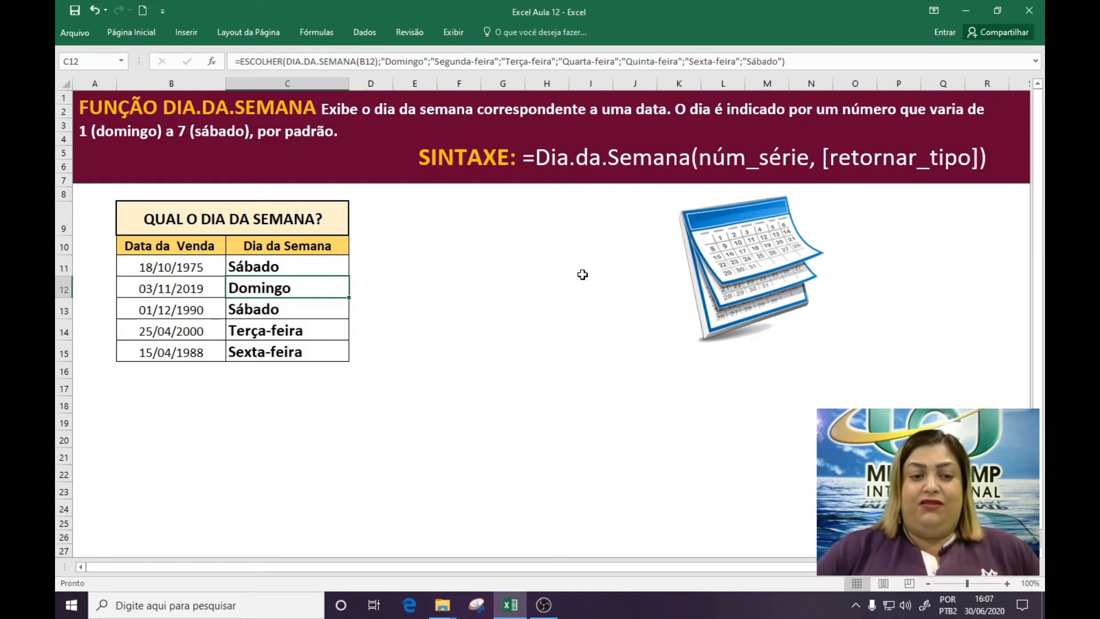
Copy the "Dia da Semana" header from C10 into D10 and widen column D to fit it.
{"action": "left_click", "coordinate": [327, 244]}
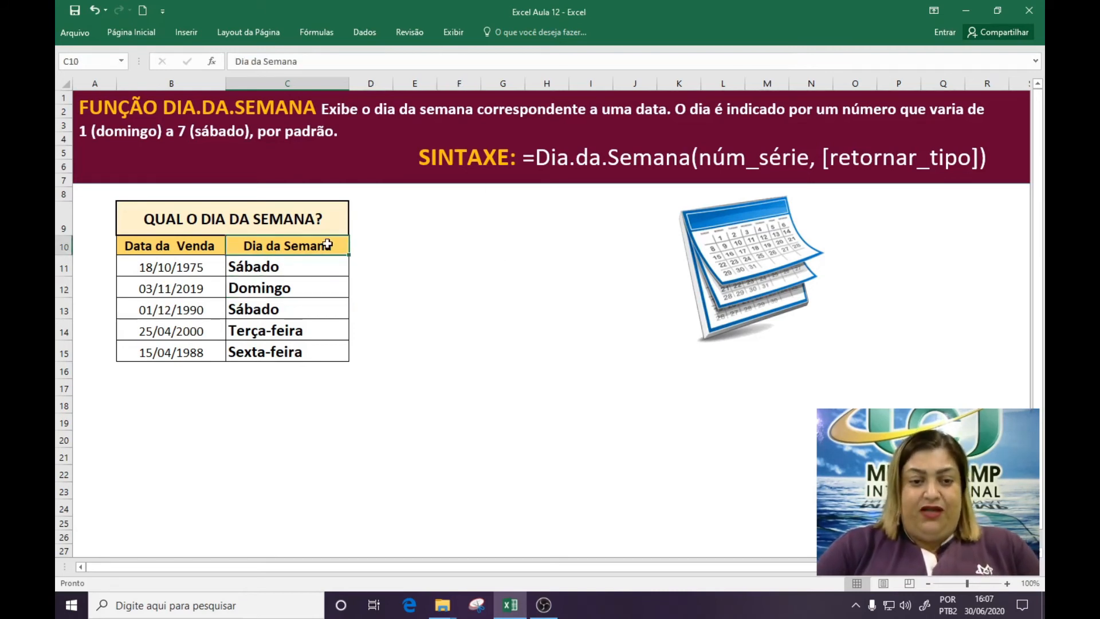
{"action": "left_click_drag", "start_coordinate": [348, 258], "coordinate": [393, 246]}
{"action": "left_click_drag", "start_coordinate": [391, 84], "coordinate": [467, 136]}
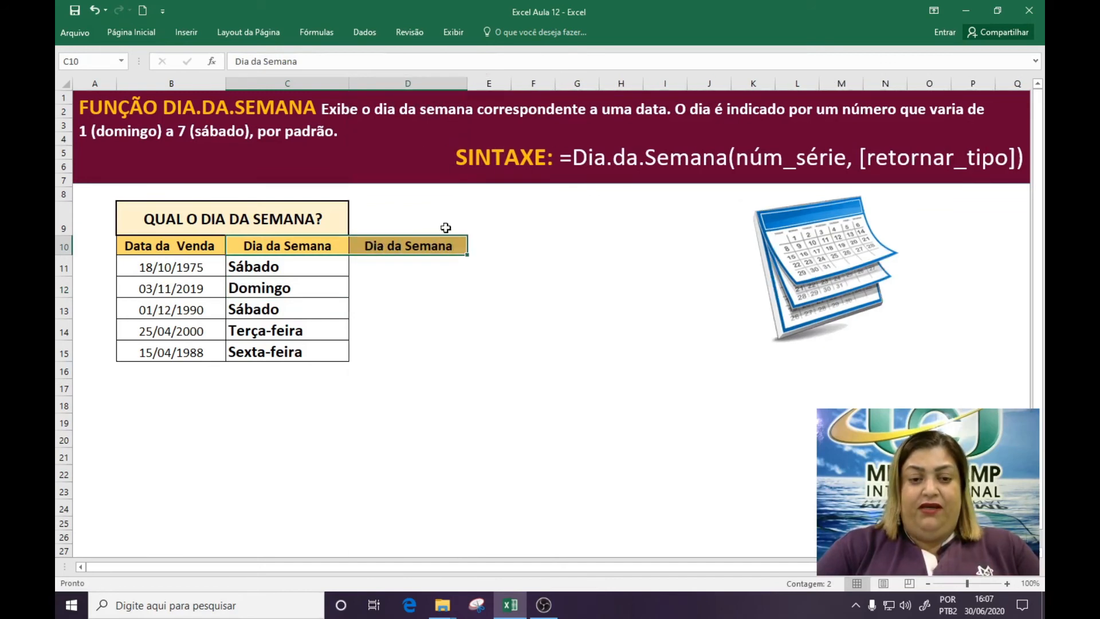
{"action": "left_click", "coordinate": [442, 245]}
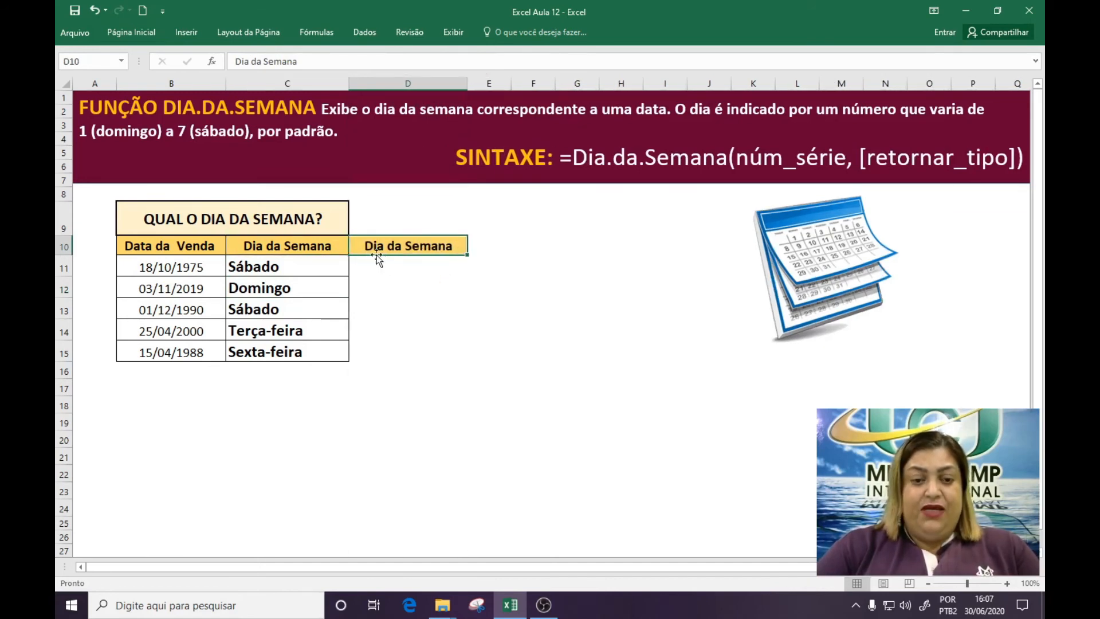
Apply all borders to the empty cells D11 through D15.
{"action": "left_click_drag", "start_coordinate": [377, 262], "coordinate": [383, 358]}
{"action": "left_click", "coordinate": [132, 32]}
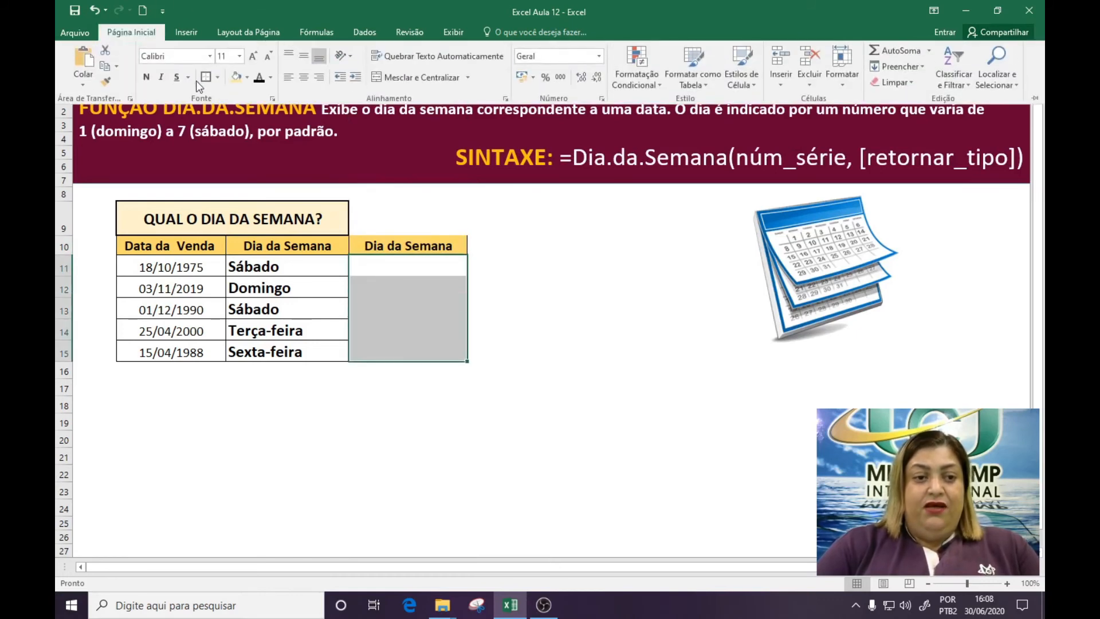
{"action": "left_click", "coordinate": [216, 76]}
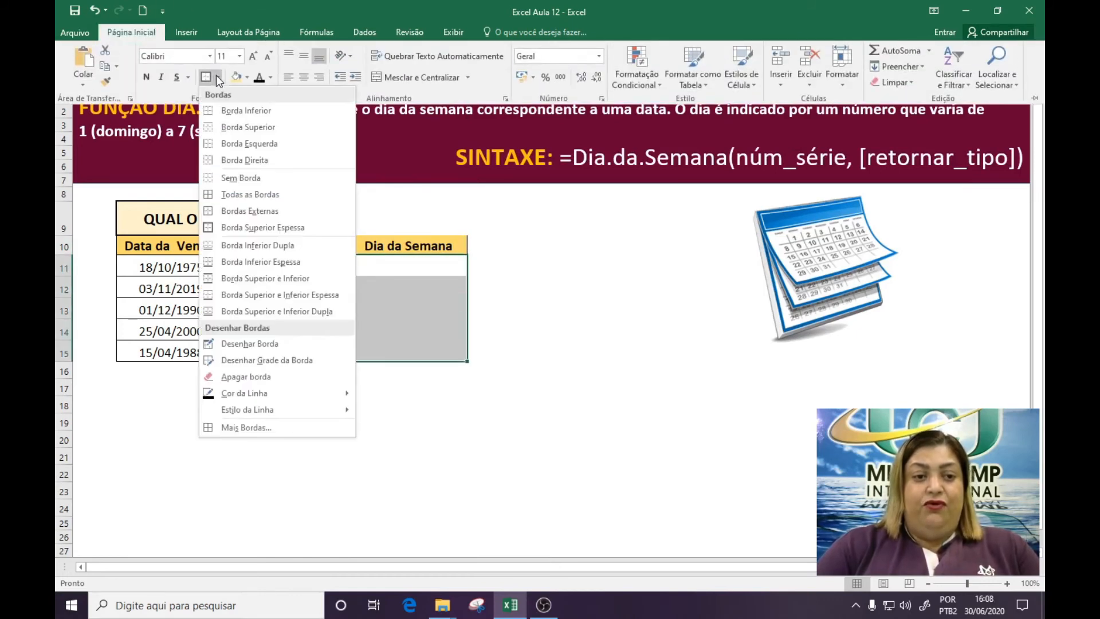
{"action": "left_click", "coordinate": [239, 201]}
Extend the "QUAL O DIA DA SEMANA?" title over column D by merging and centering it across B9:D9.
{"action": "left_click_drag", "start_coordinate": [315, 212], "coordinate": [387, 220]}
{"action": "left_click", "coordinate": [143, 33]}
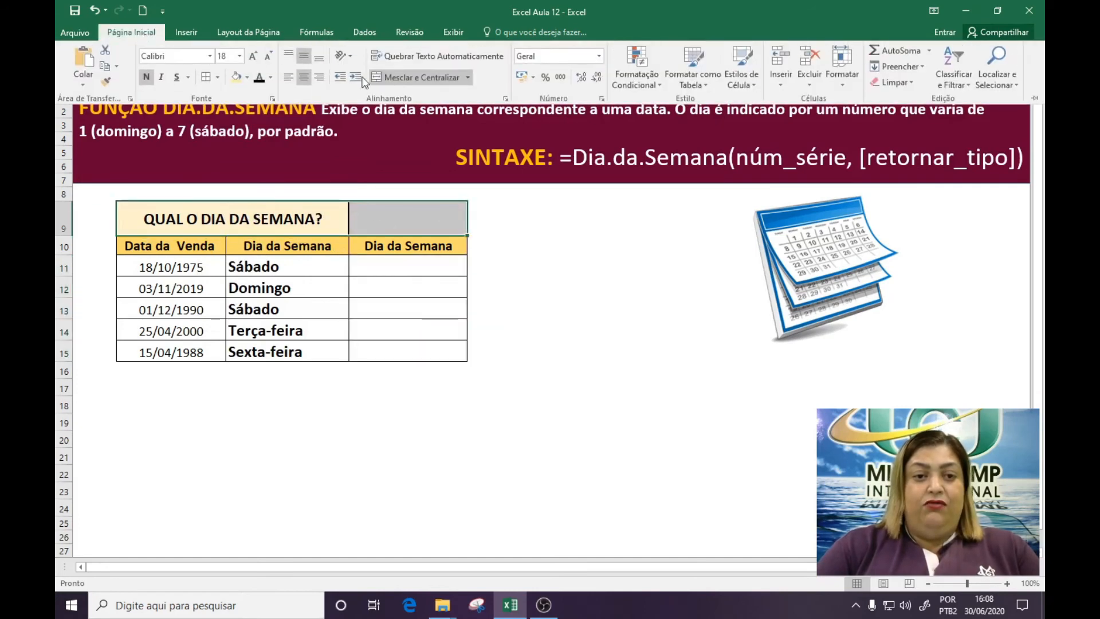
{"action": "left_click", "coordinate": [392, 81]}
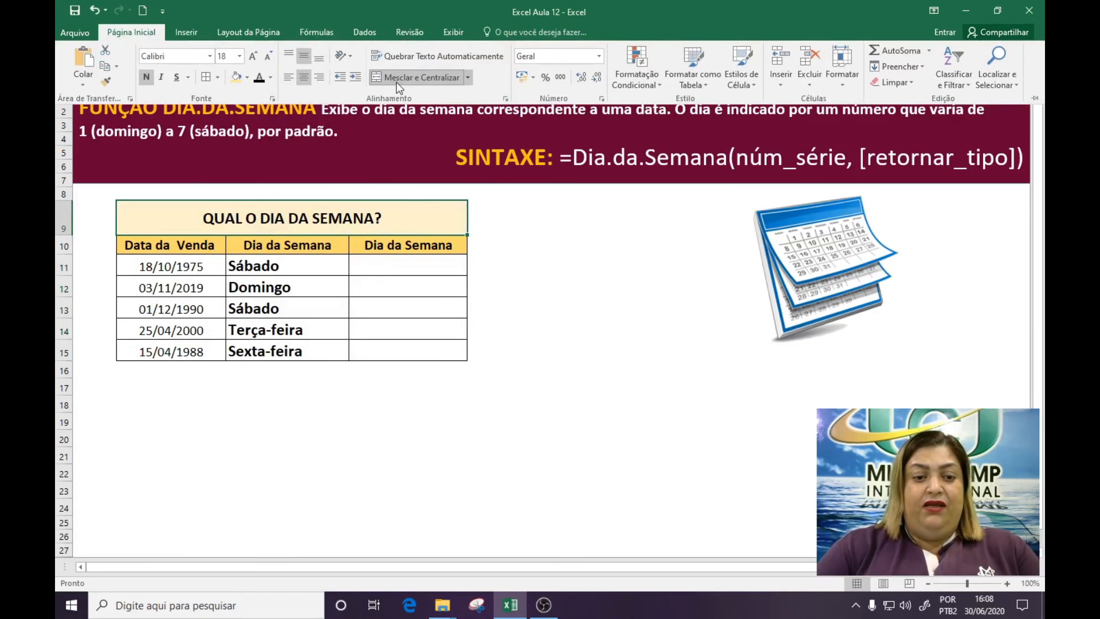
Apply a thin border around the merged title cell in row 9.
{"action": "left_click", "coordinate": [491, 350]}
{"action": "left_click", "coordinate": [458, 310]}
{"action": "left_click", "coordinate": [408, 246]}
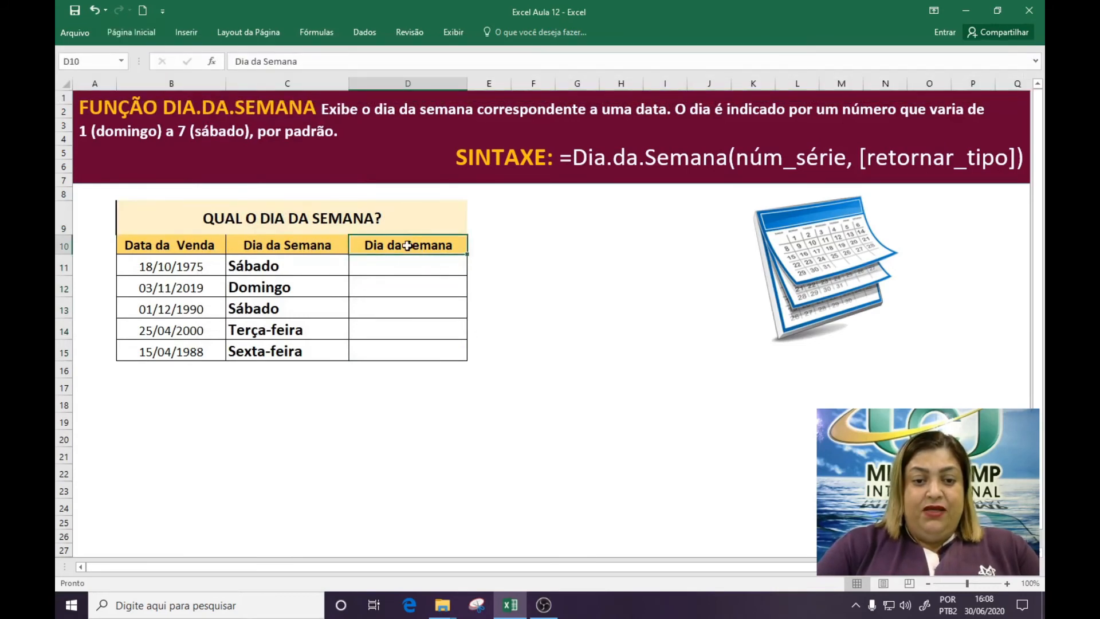
{"action": "left_click", "coordinate": [341, 223]}
{"action": "left_click", "coordinate": [131, 33]}
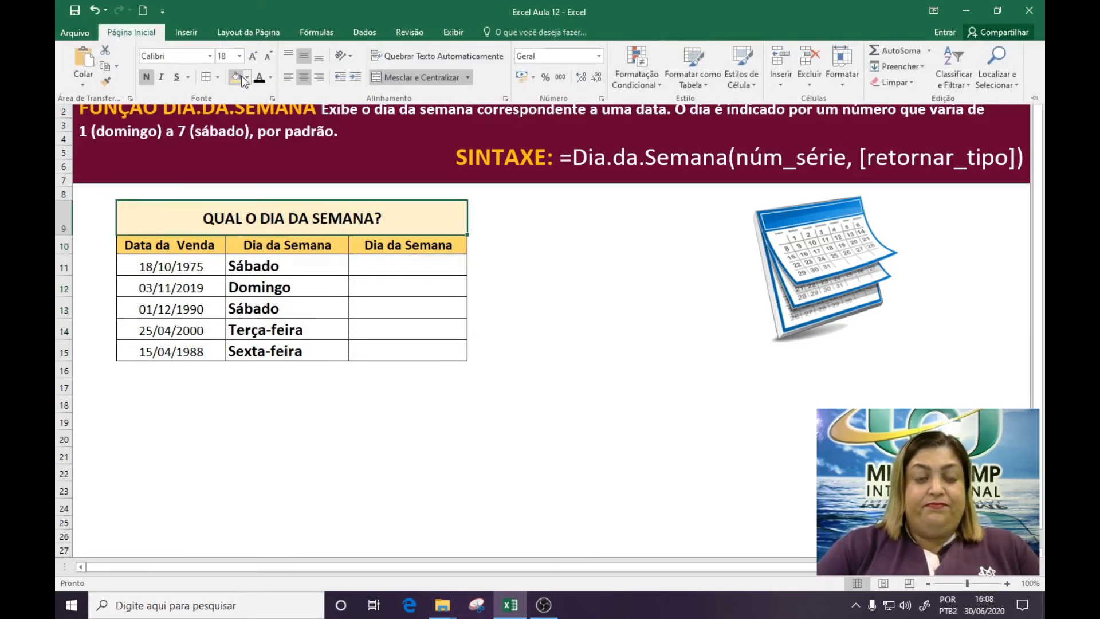
{"action": "left_click", "coordinate": [412, 252]}
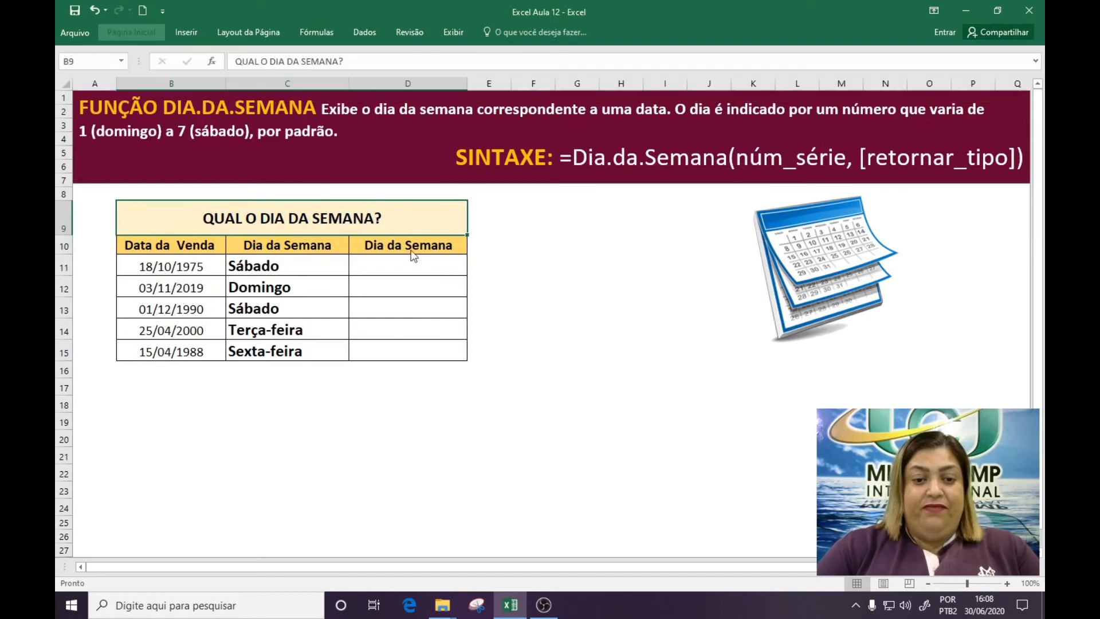
Replace the header text in D10 with "Mês" and select D11, the first empty cell below it.
{"action": "double_click", "coordinate": [367, 247]}
{"action": "left_click_drag", "start_coordinate": [365, 247], "coordinate": [458, 247]}
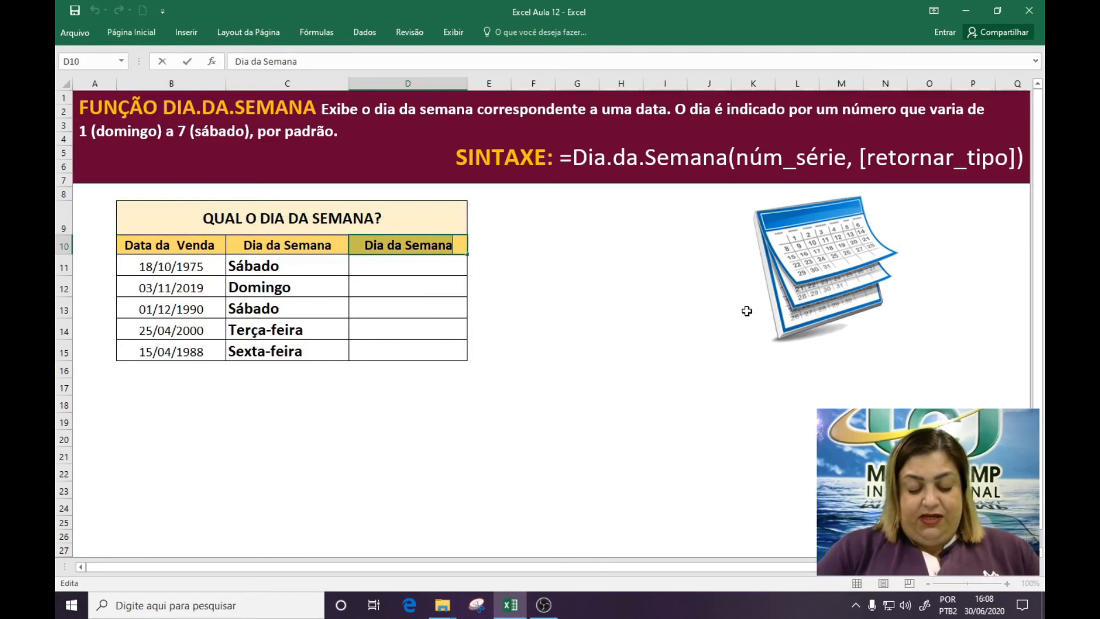
{"action": "type", "text": "M"}
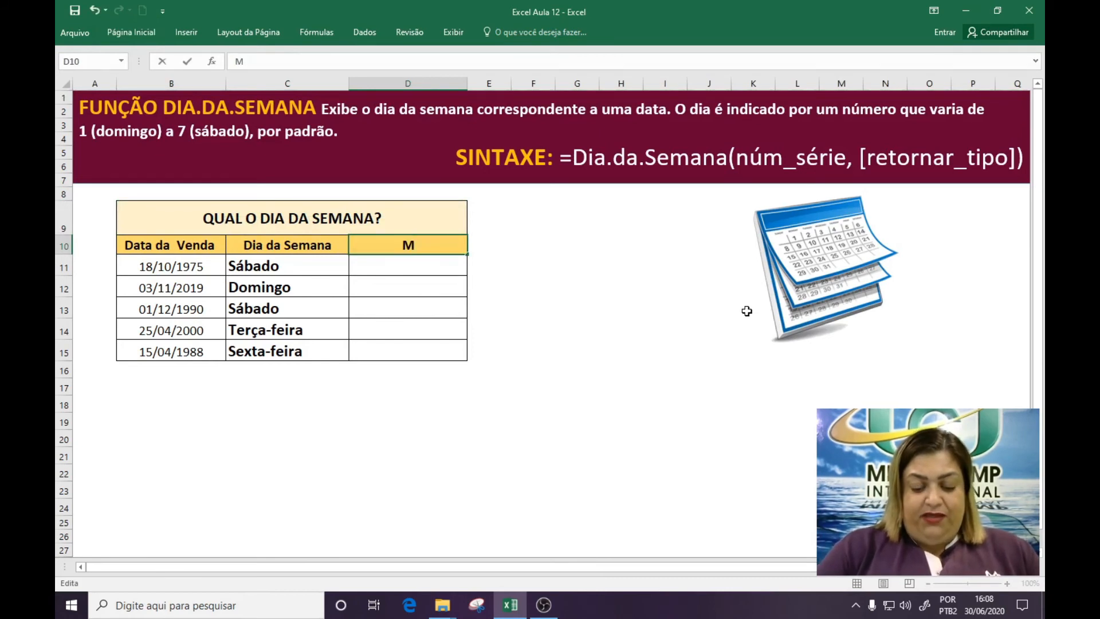
{"action": "type", "text": "ês"}
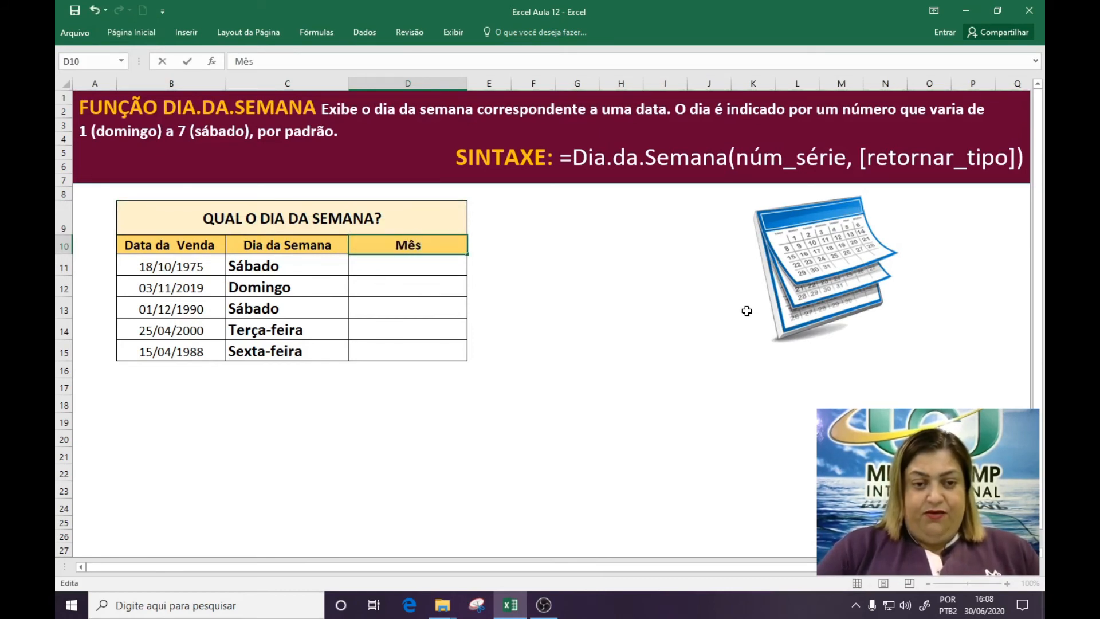
{"action": "key", "text": "Return"}
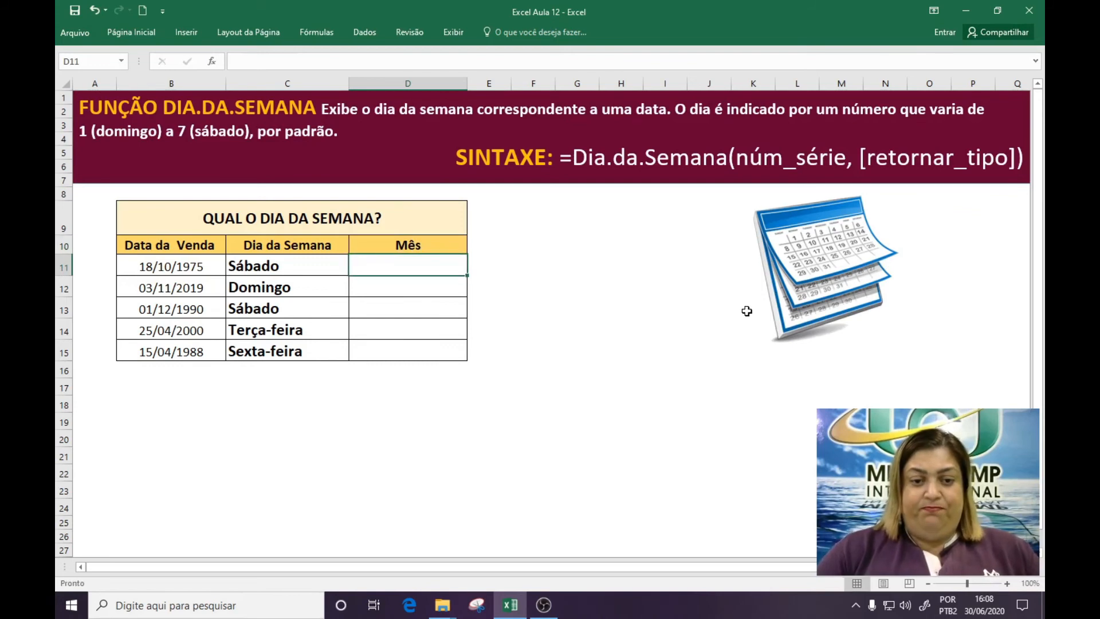
{"action": "left_click_drag", "start_coordinate": [427, 270], "coordinate": [421, 349]}
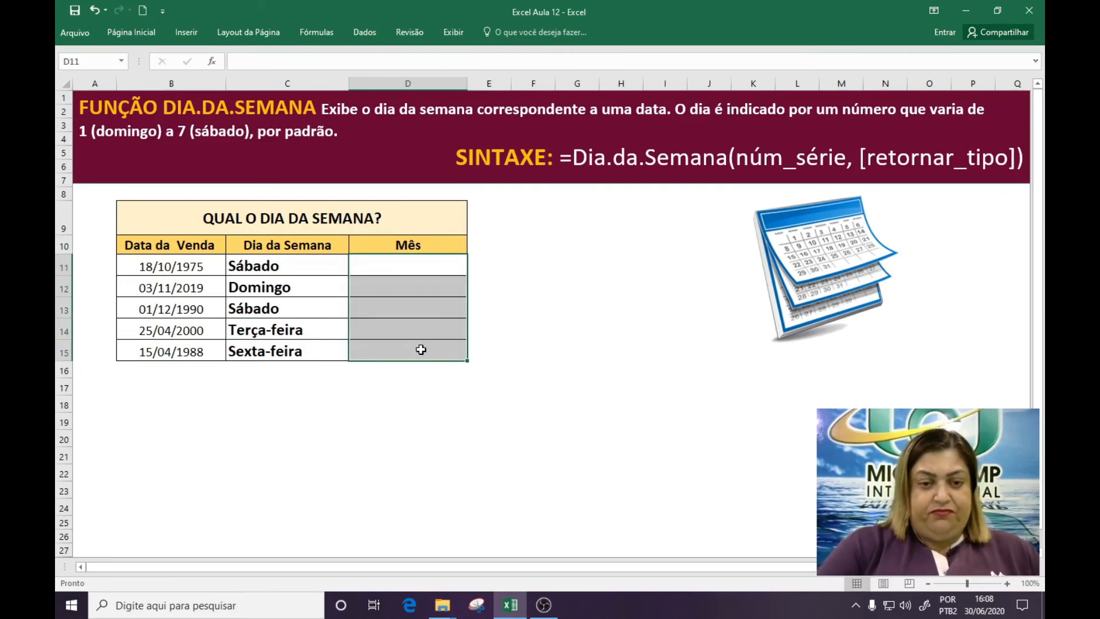
{"action": "left_click", "coordinate": [412, 267]}
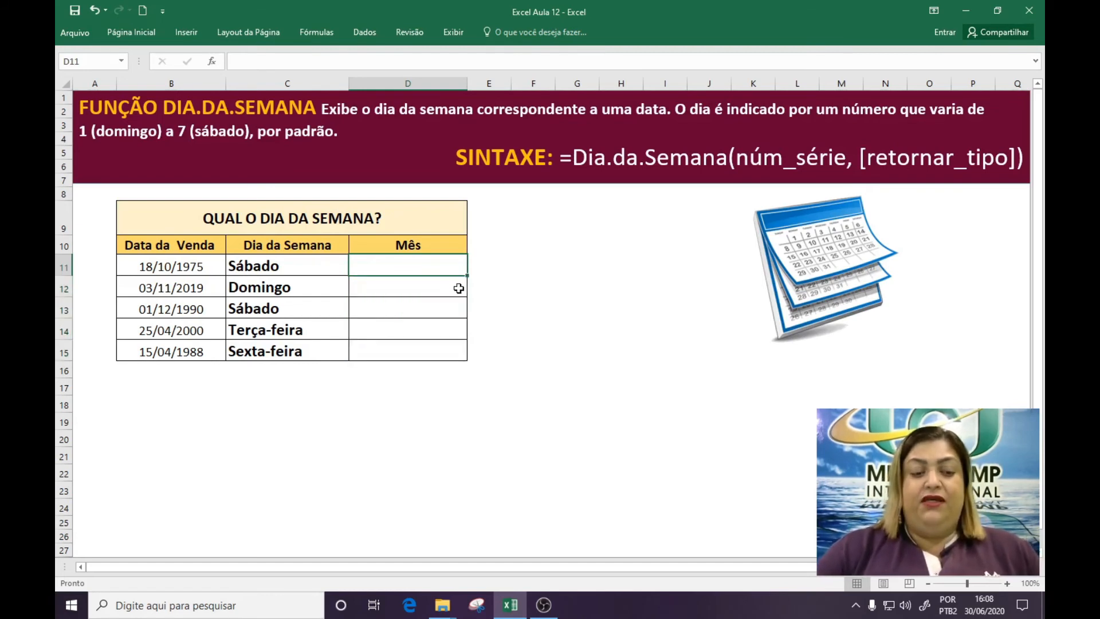